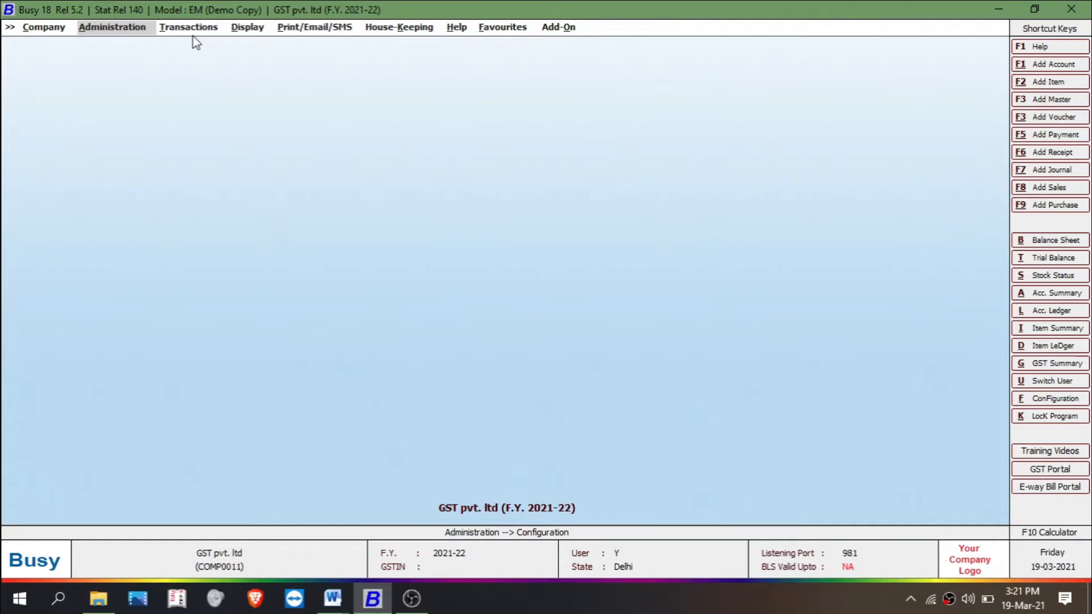
Step: Start a new sales voucher in the Main series, keeping the date 01-04-2021
{"action": "left_click", "coordinate": [193, 34]}
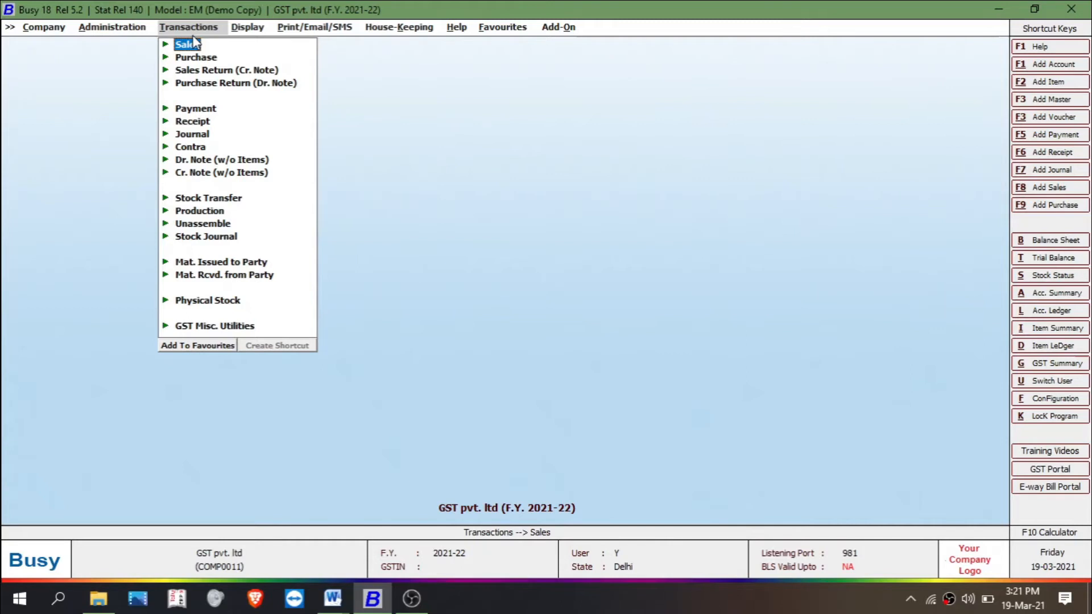
{"action": "left_click", "coordinate": [193, 43]}
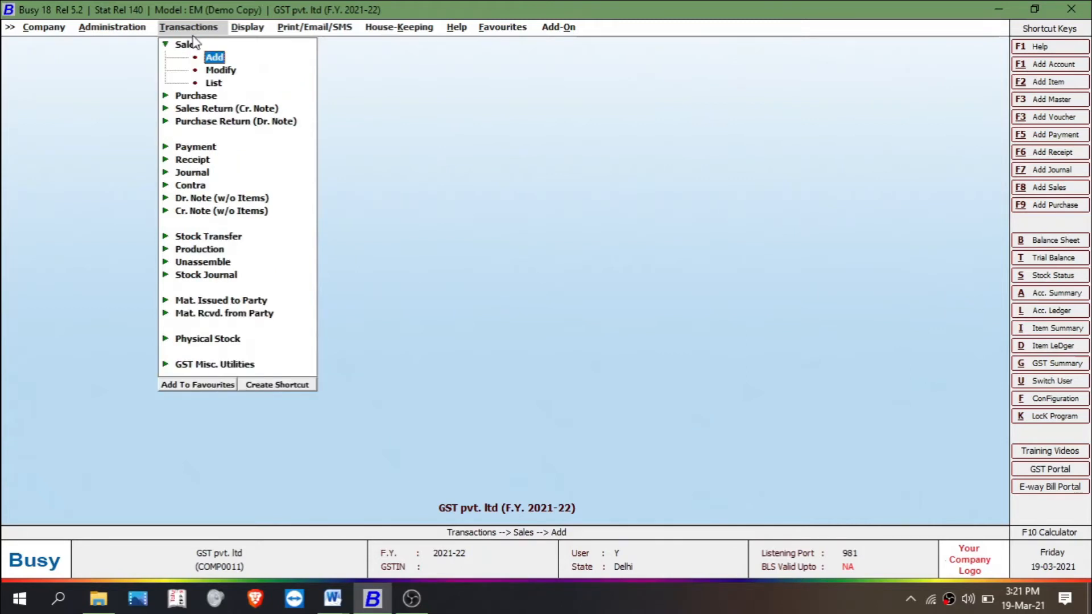
{"action": "key", "text": "Return"}
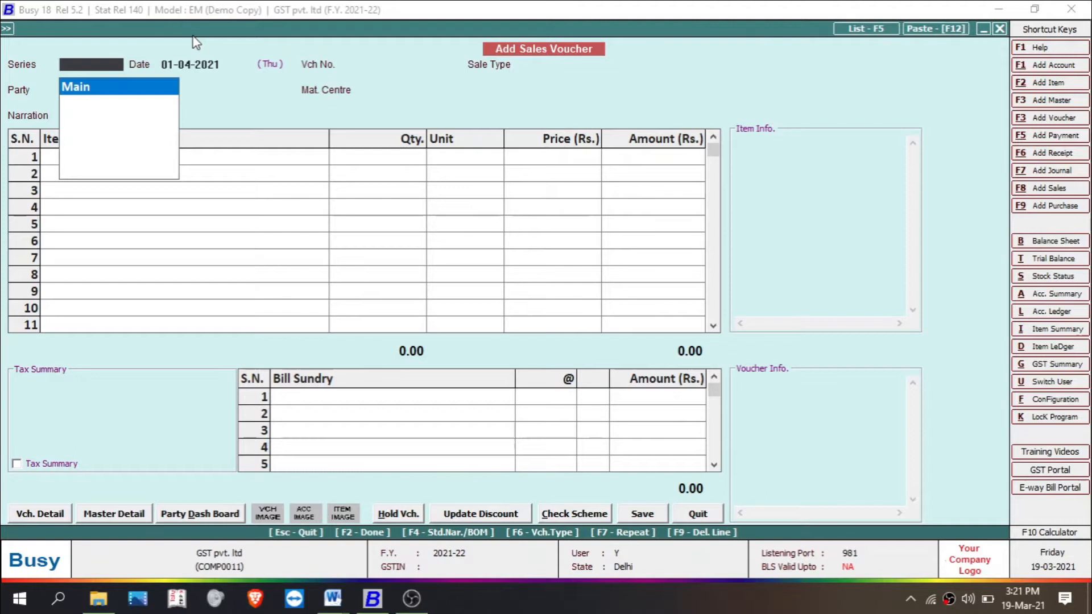
{"action": "key", "text": "Return"}
{"action": "key", "text": "Return"}
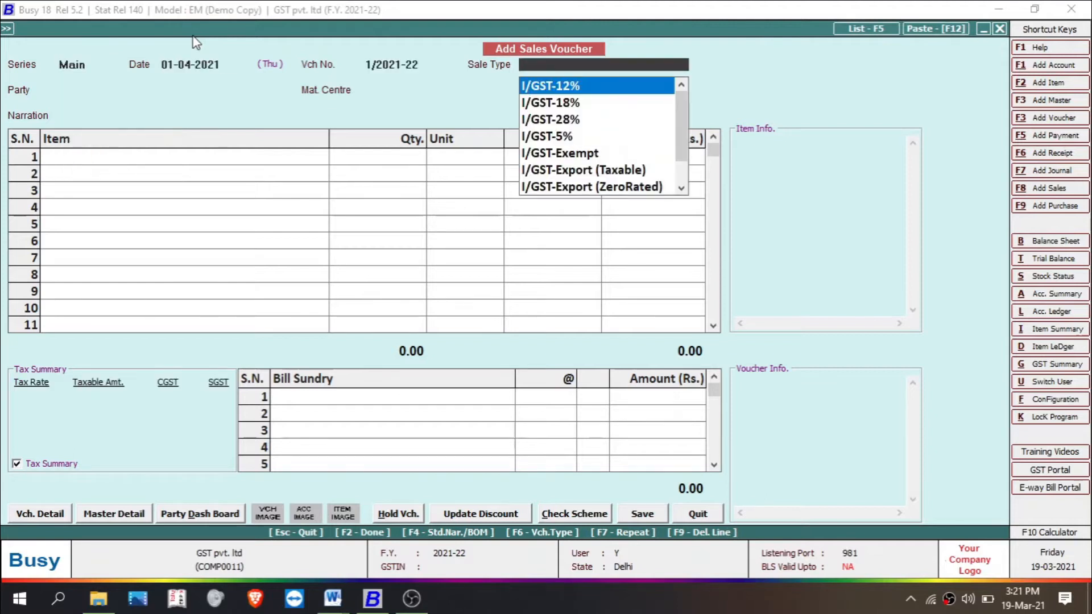
Step: Set the voucher's sale type to L/GST-5% and the party to Busy Infotech Pvt. Ltd. with Main Store as material centre
{"action": "type", "text": "l"}
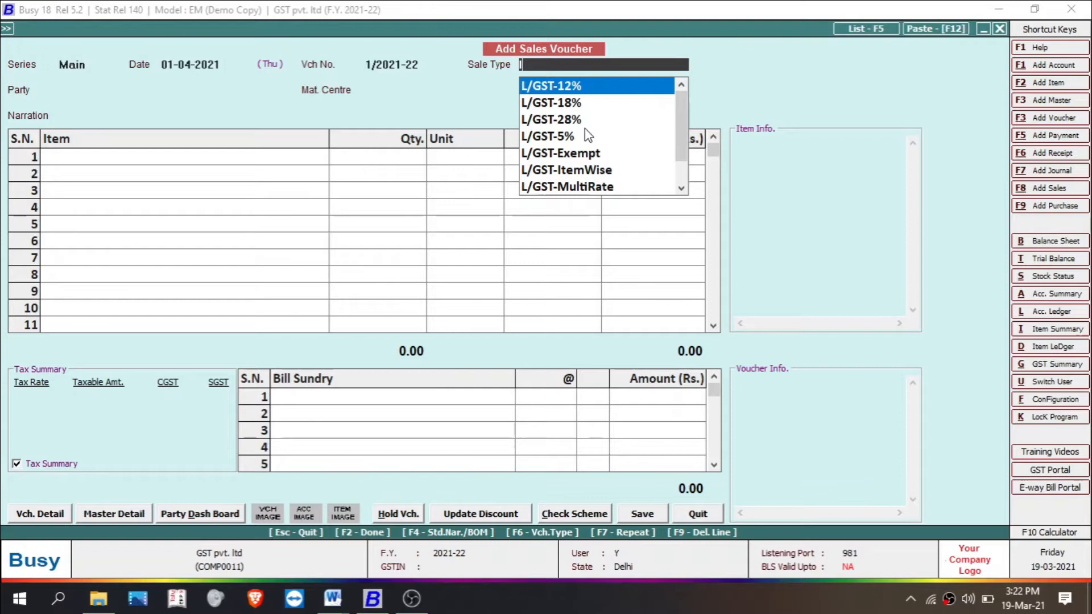
{"action": "left_click", "coordinate": [556, 137]}
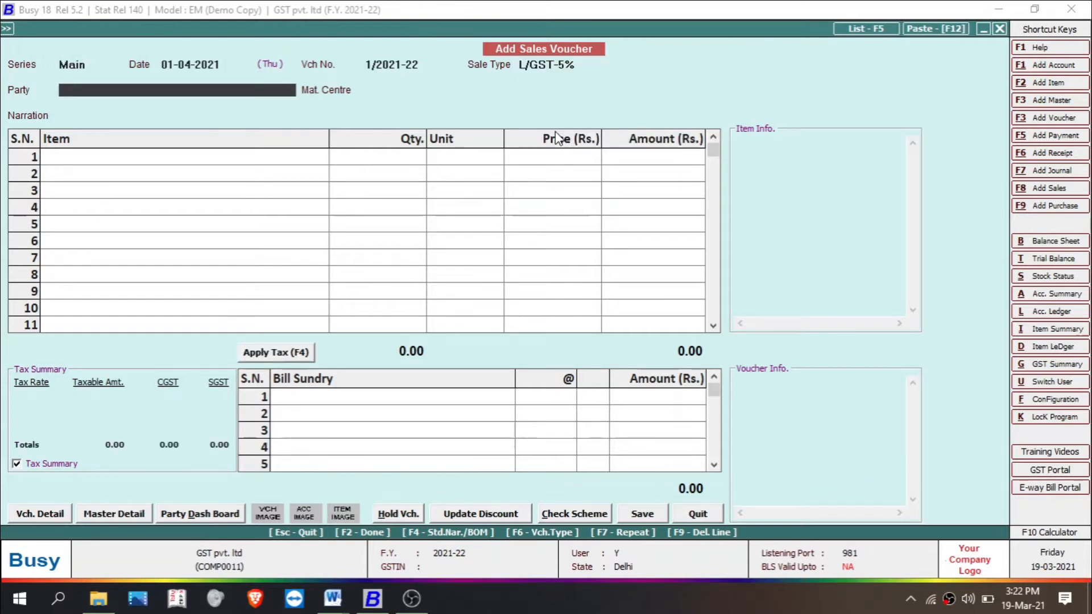
{"action": "key", "text": "Return"}
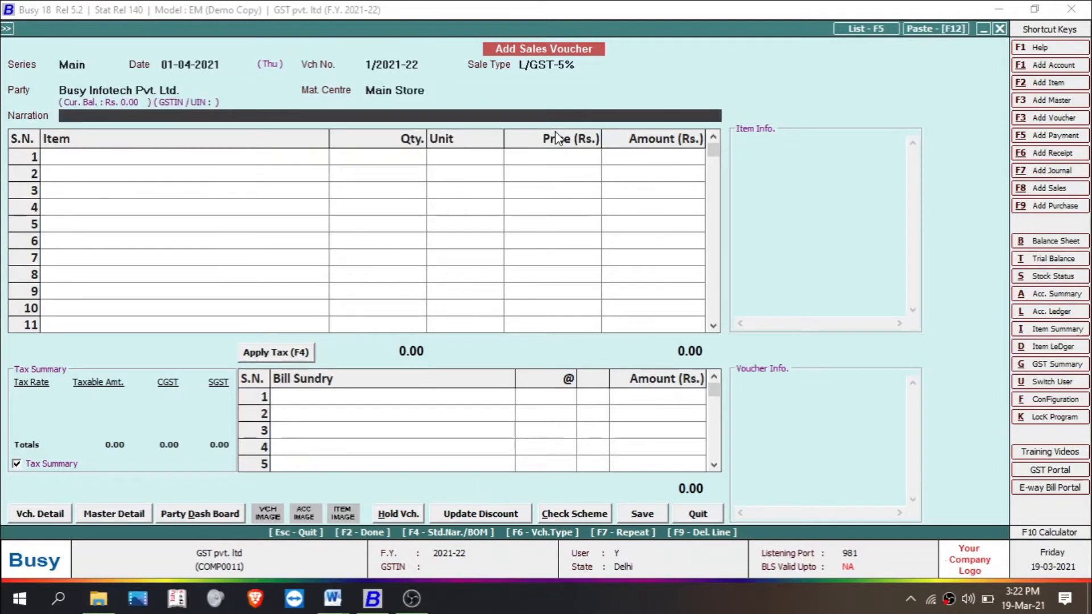
{"action": "key", "text": "Return"}
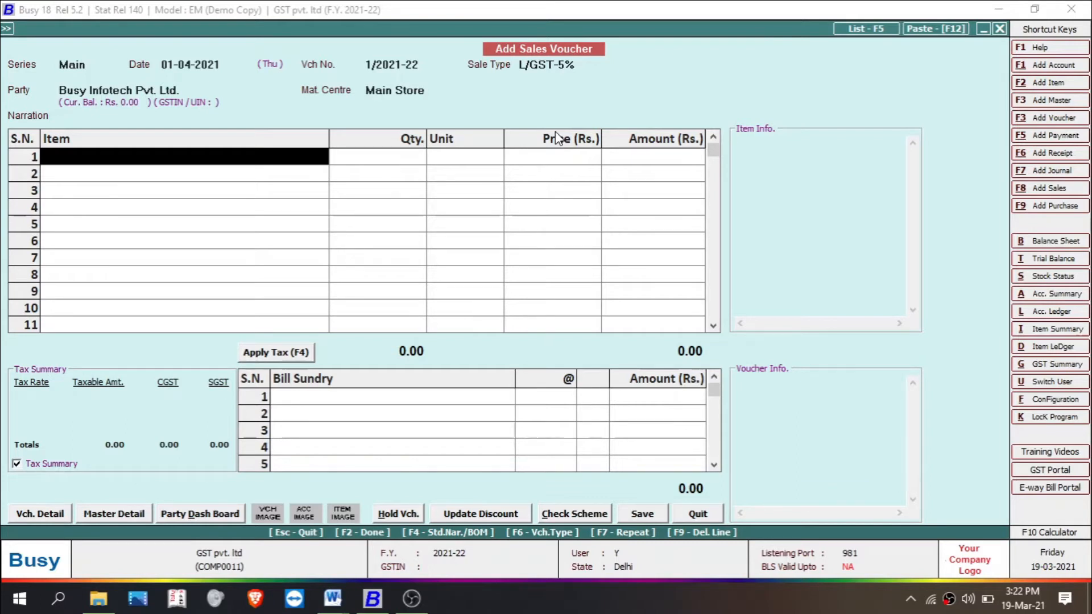
Step: Create a new item master named Tv from the voucher's first item row, in group General with unit Pcs
{"action": "key", "text": "alt+F2"}
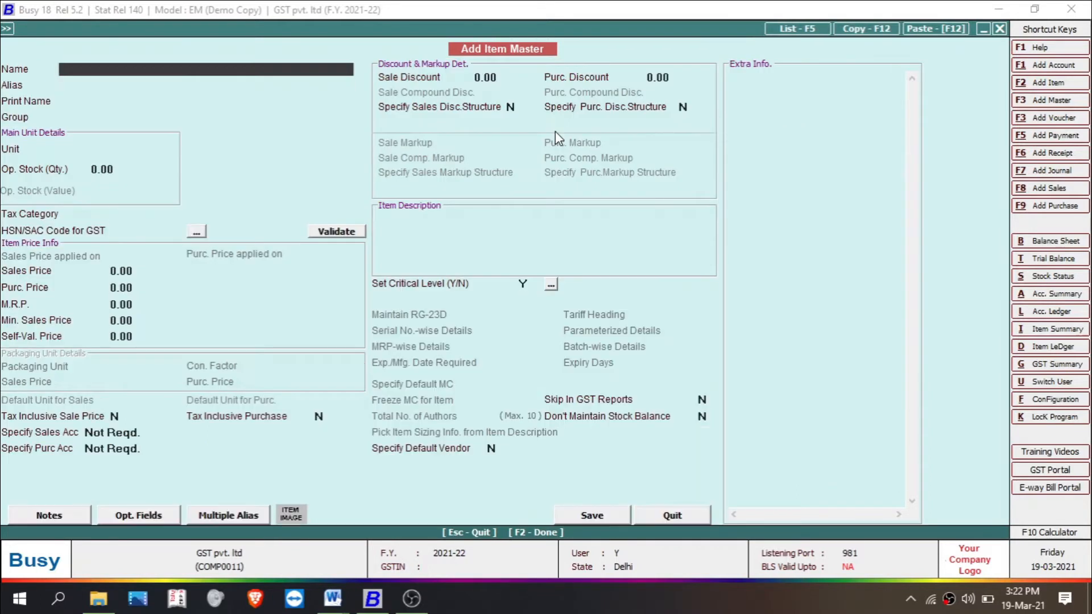
{"action": "type", "text": "Tv"}
{"action": "key", "text": "Return"}
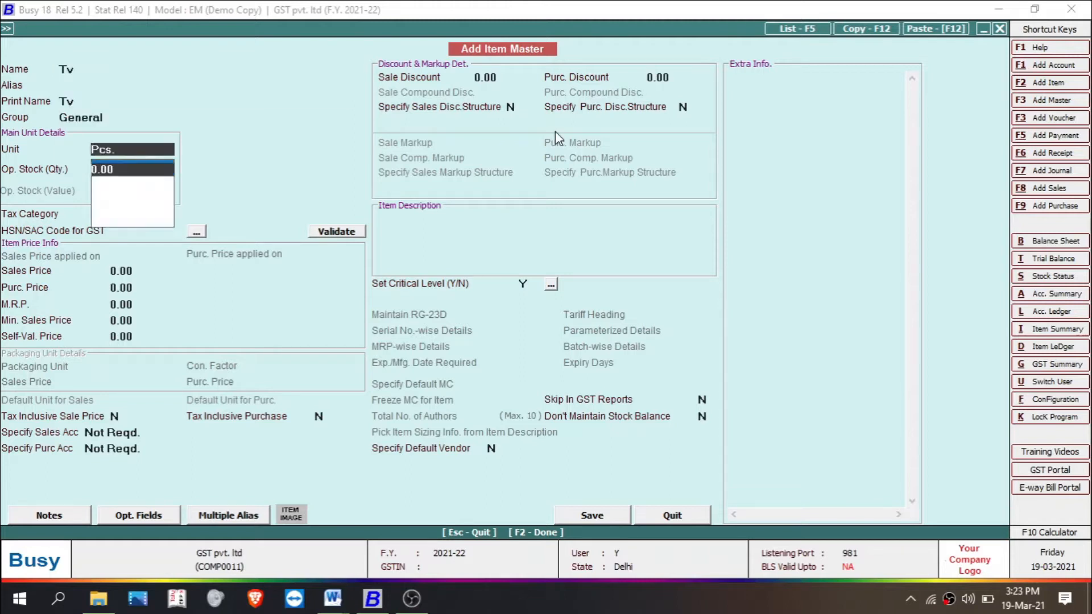
{"action": "key", "text": "Return"}
{"action": "key", "text": "Return"}
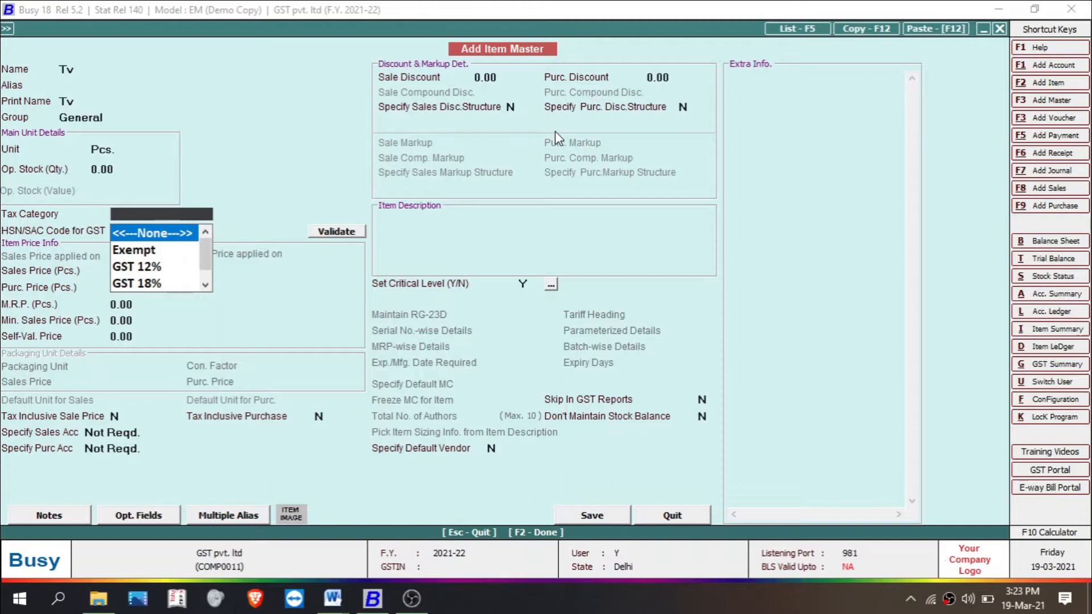
Step: Give item Tv tax category GST 12%, HSN code 4536, sales price 20000 and purchase price 18000, and save it
{"action": "key", "text": "Down"}
{"action": "key", "text": "Down"}
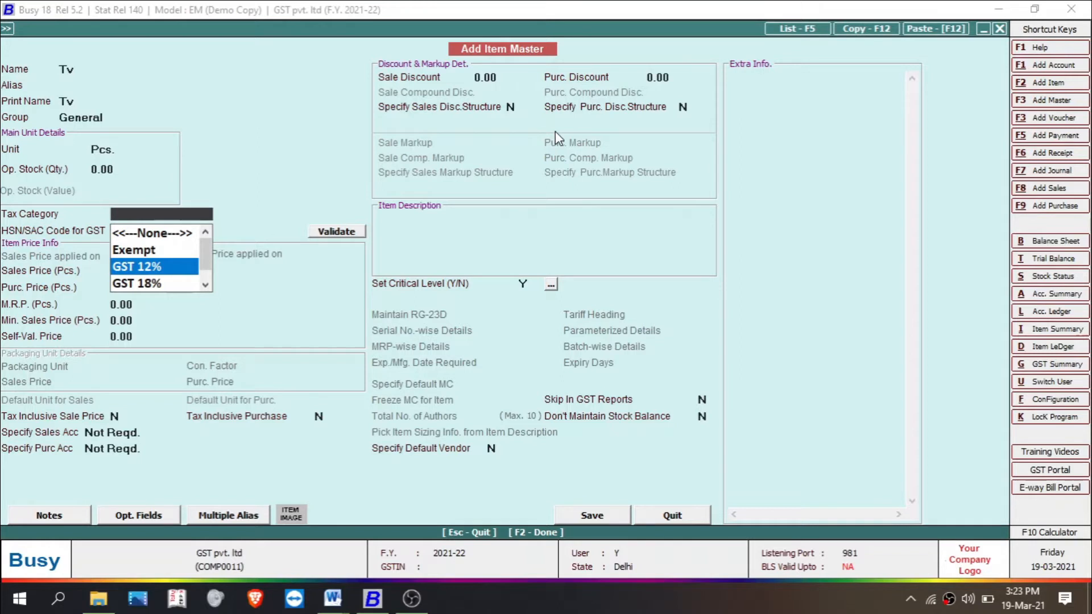
{"action": "key", "text": "Return"}
{"action": "type", "text": "4536"}
{"action": "key", "text": "Return"}
{"action": "type", "text": "20000"}
{"action": "key", "text": "Return"}
{"action": "type", "text": "18000"}
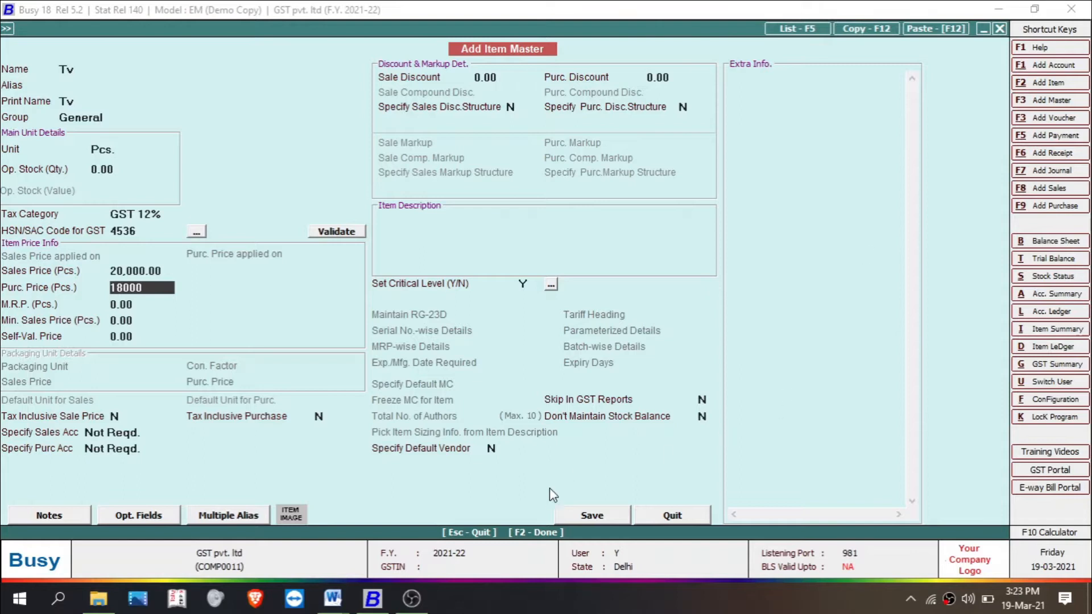
{"action": "left_click", "coordinate": [575, 518]}
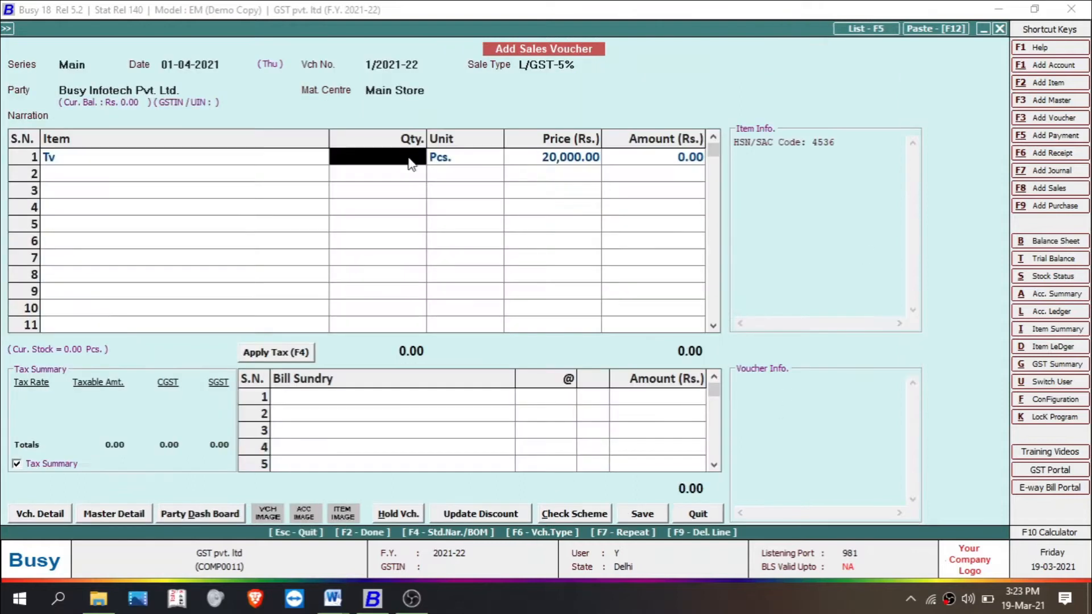
Step: Enter a quantity of 2 for the Tv item in the sales voucher
{"action": "type", "text": "2"}
{"action": "key", "text": "Return"}
{"action": "key", "text": "Return"}
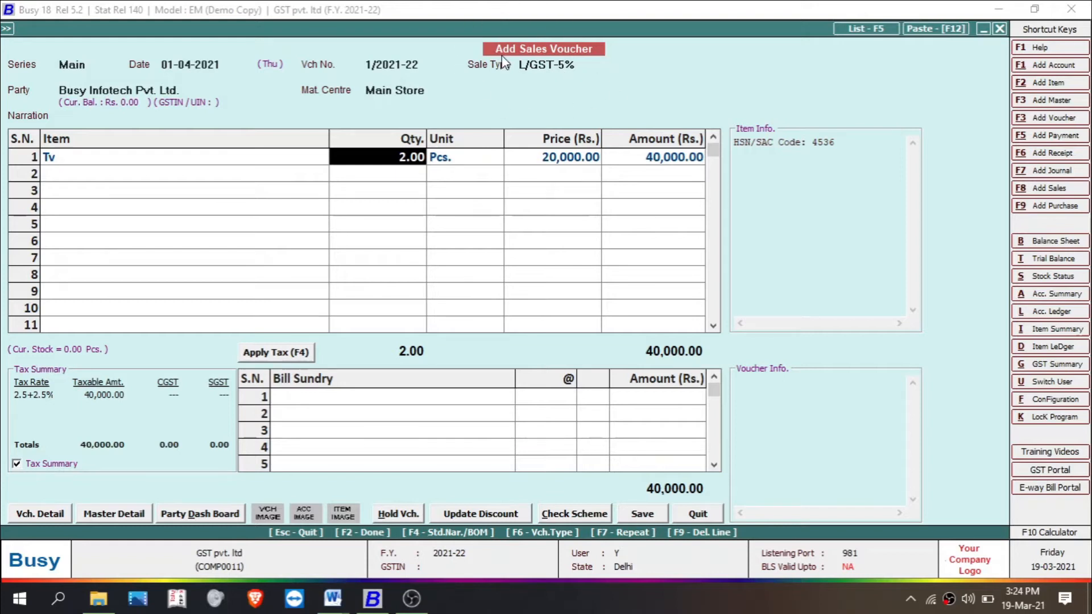
Step: Try to save the sales voucher without charging CGST/SGST while Tv is in the 12% tax category
{"action": "left_click", "coordinate": [642, 514]}
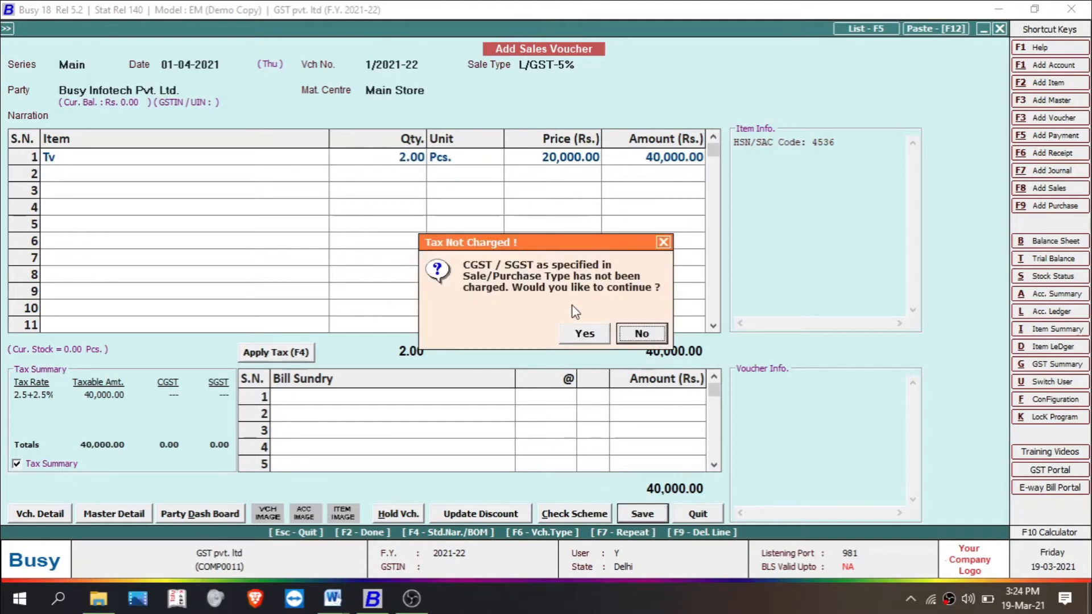
{"action": "left_click", "coordinate": [581, 333]}
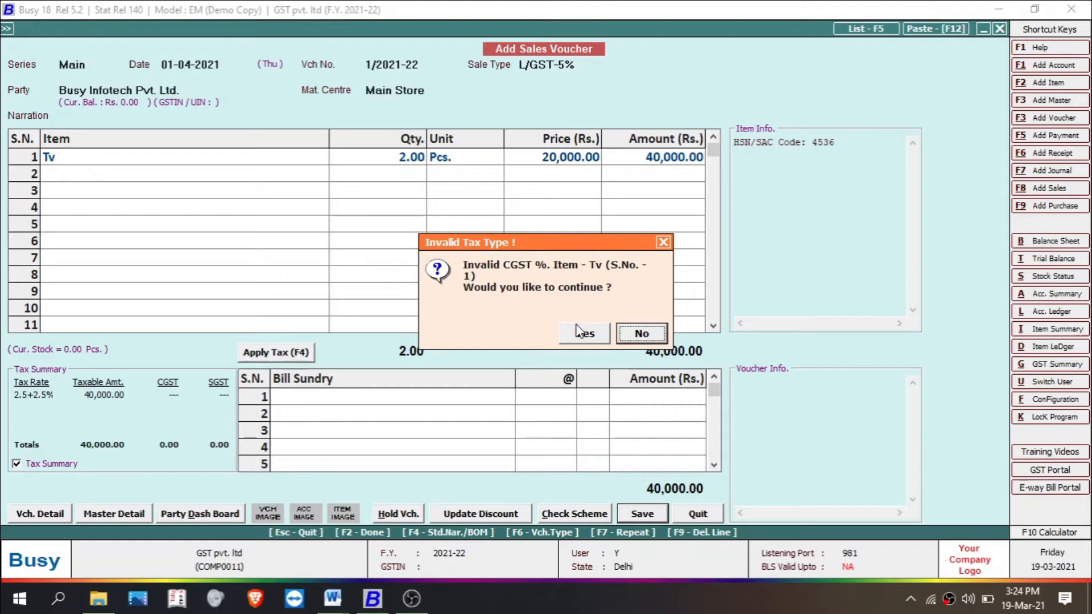
{"action": "left_click", "coordinate": [637, 333]}
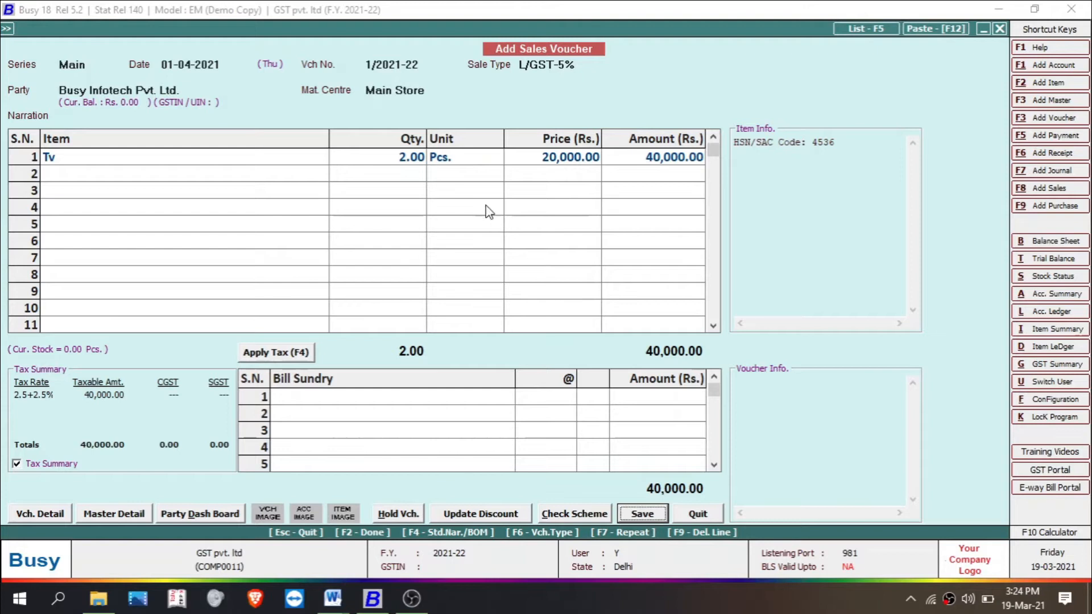
Step: Modify the Tv item master from the voucher row, changing its tax category to GST 5%, and save the item
{"action": "left_click", "coordinate": [404, 164]}
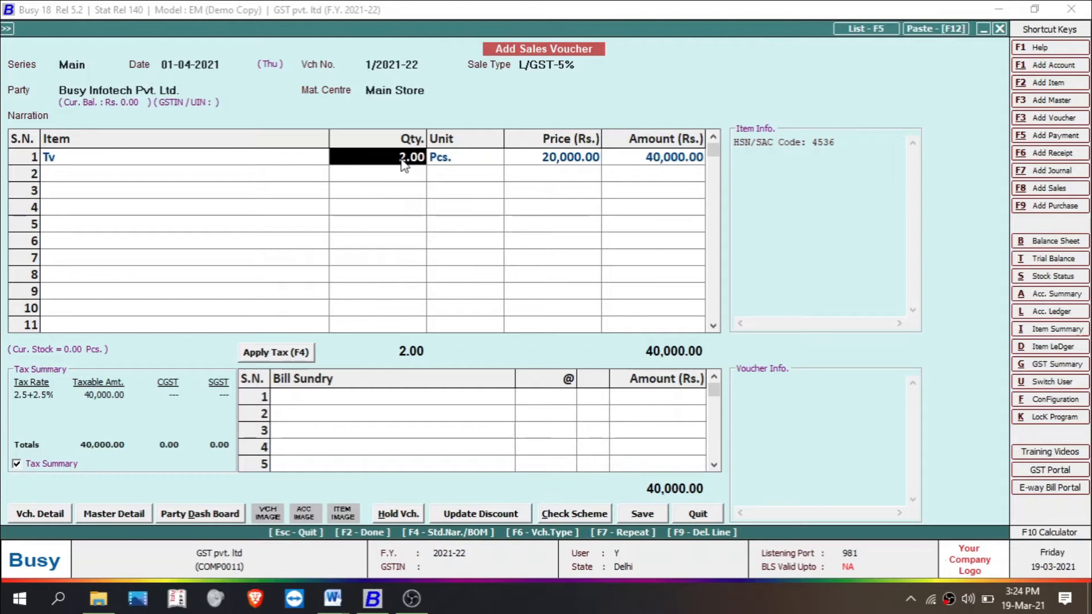
{"action": "left_click", "coordinate": [176, 161]}
{"action": "key", "text": "alt+m"}
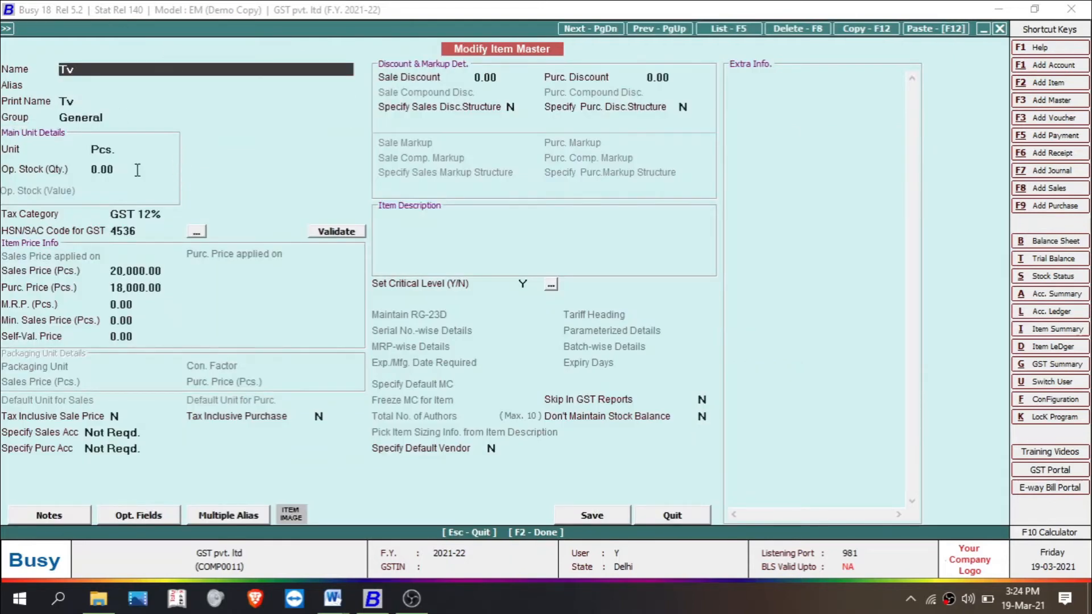
{"action": "left_click", "coordinate": [169, 215]}
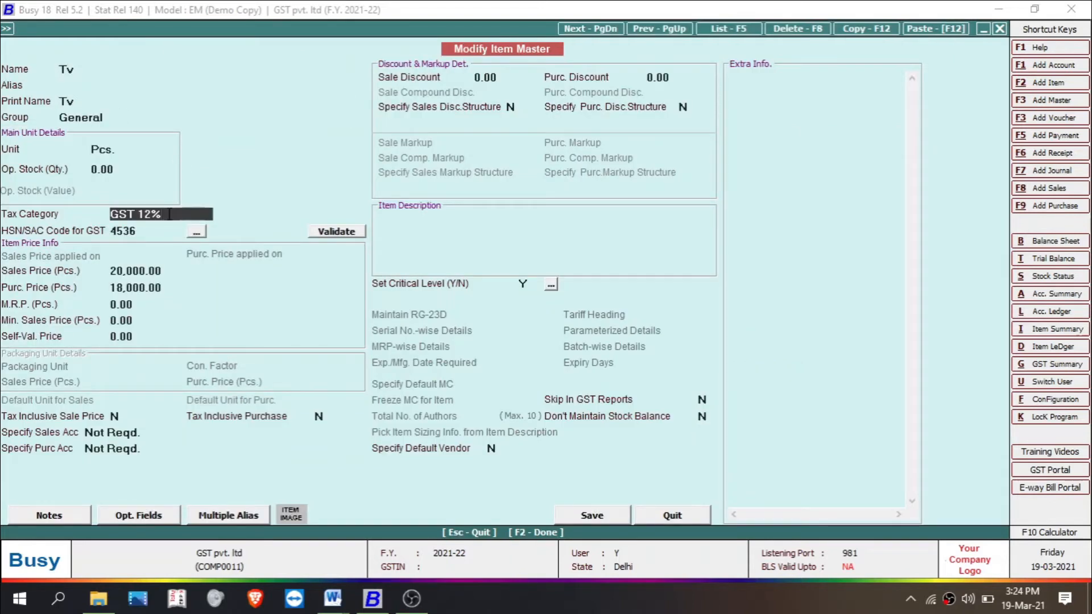
{"action": "key", "text": "BackSpace"}
{"action": "key", "text": "BackSpace"}
{"action": "key", "text": "BackSpace"}
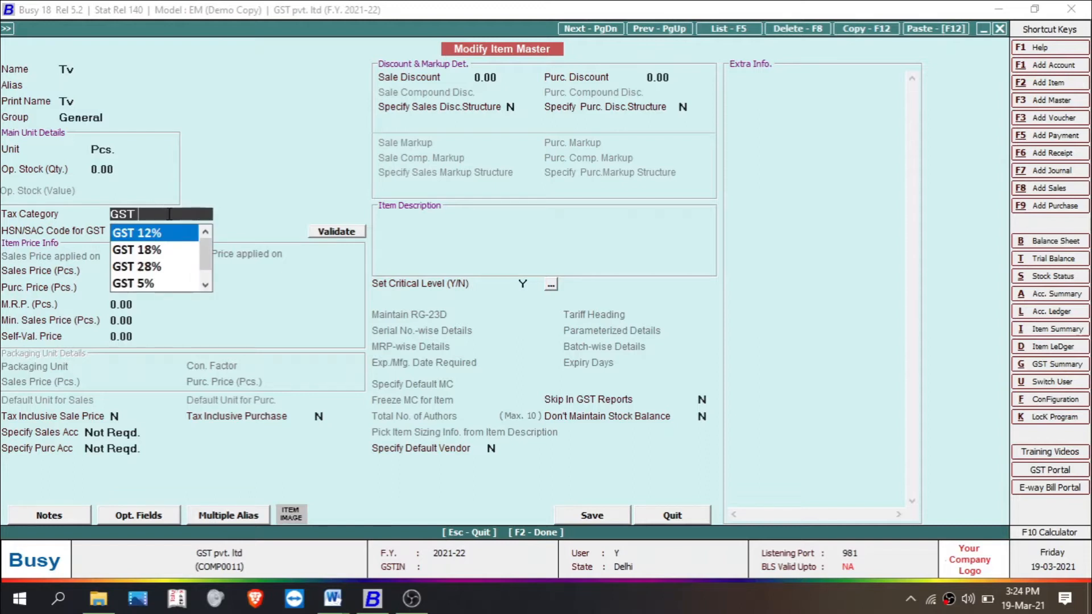
{"action": "key", "text": "Down"}
{"action": "key", "text": "Down"}
{"action": "key", "text": "Down"}
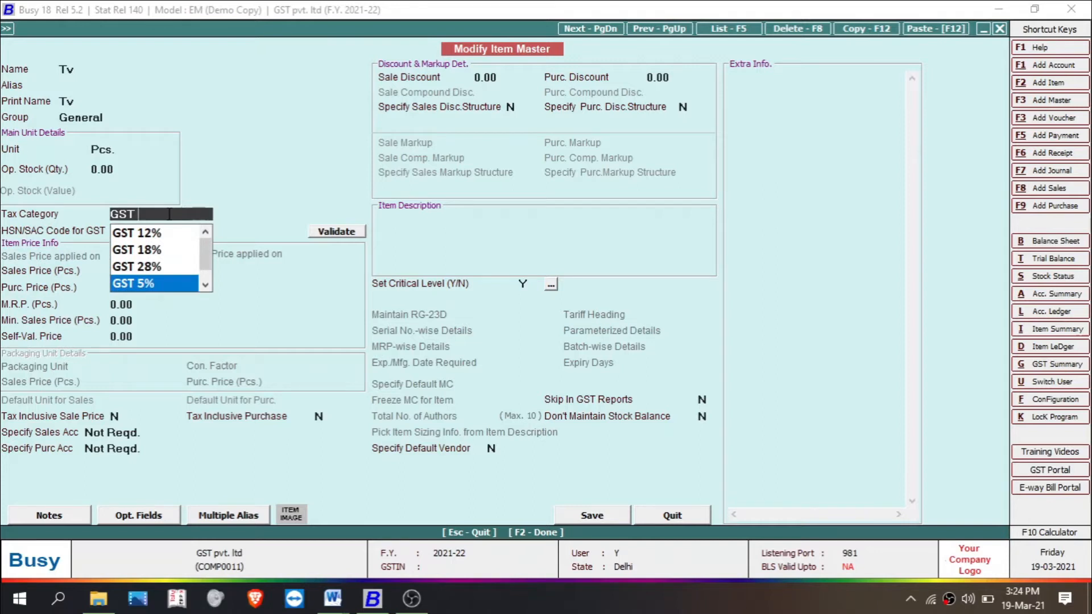
{"action": "key", "text": "Return"}
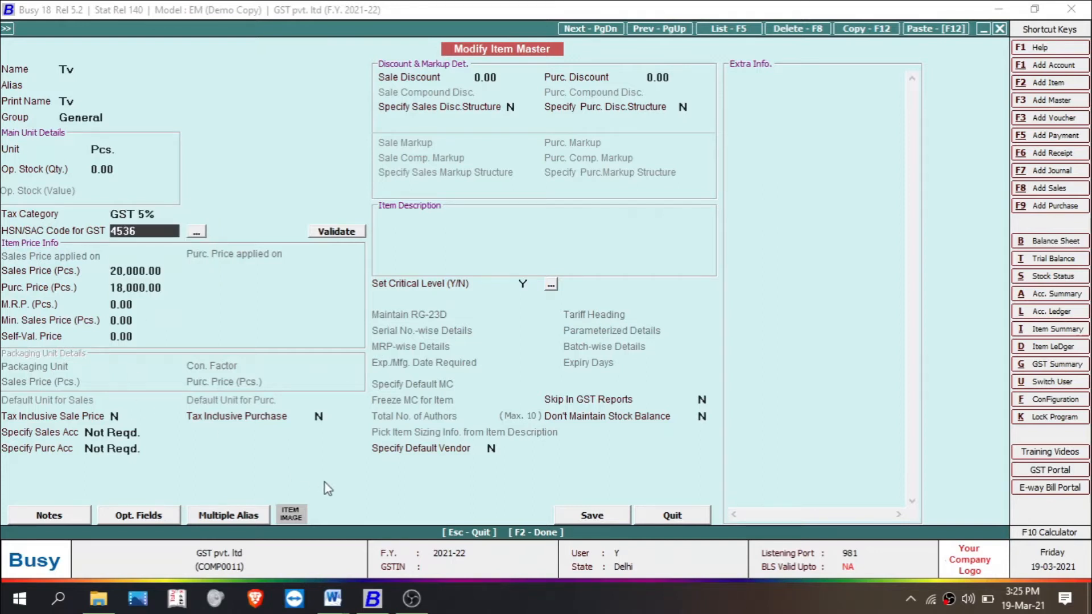
{"action": "key", "text": "Return"}
{"action": "key", "text": "Return"}
{"action": "key", "text": "Return"}
{"action": "key", "text": "Return"}
{"action": "key", "text": "Return"}
{"action": "key", "text": "Return"}
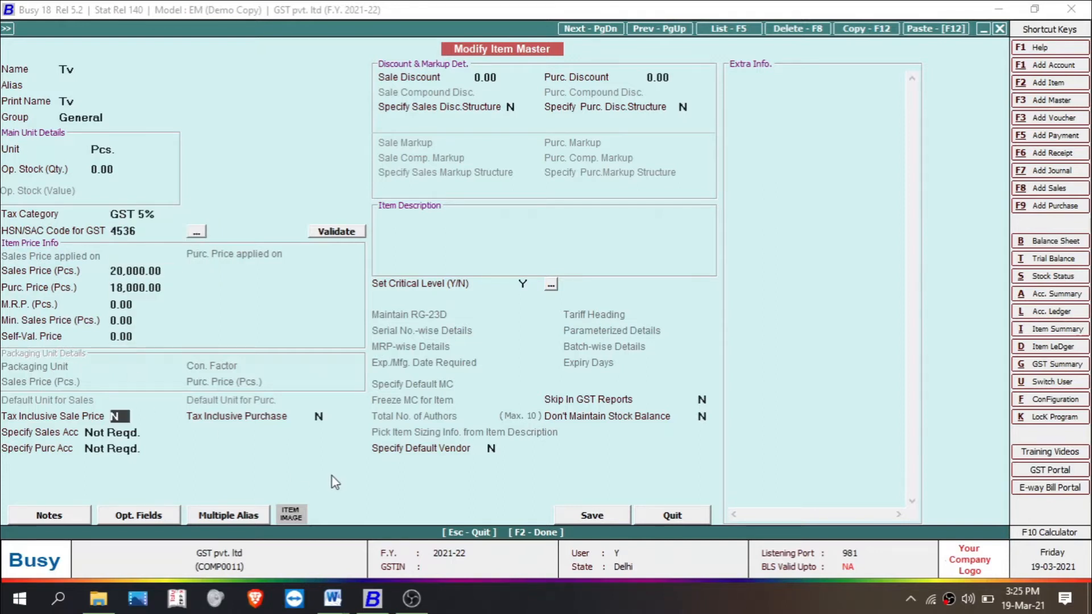
{"action": "left_click", "coordinate": [576, 513]}
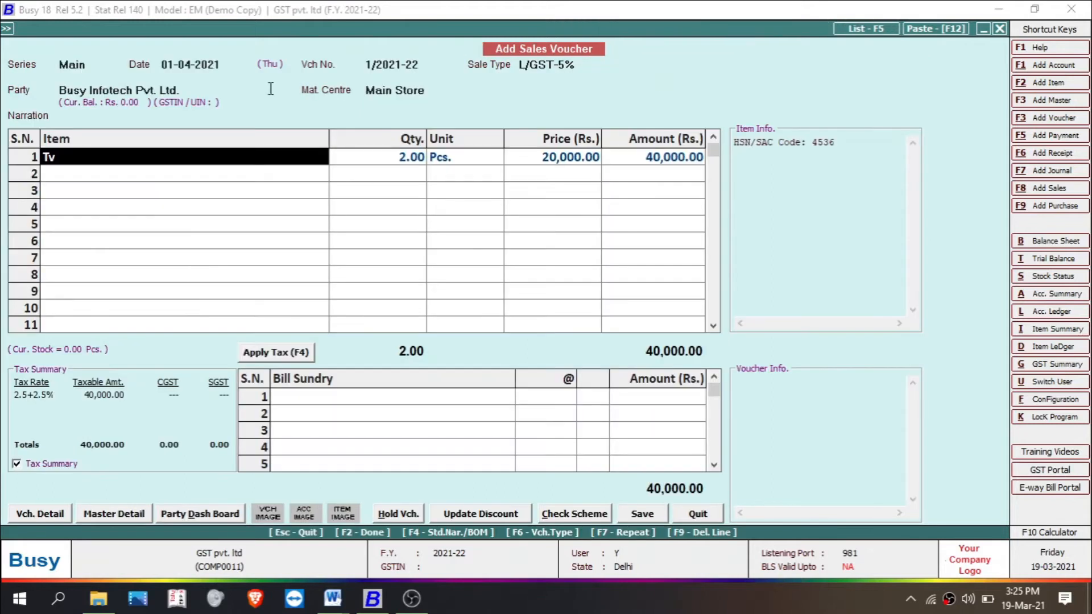
Step: Save the L/GST-5% sales voucher for the Tv item and dismiss any dialog that follows
{"action": "left_click", "coordinate": [403, 161]}
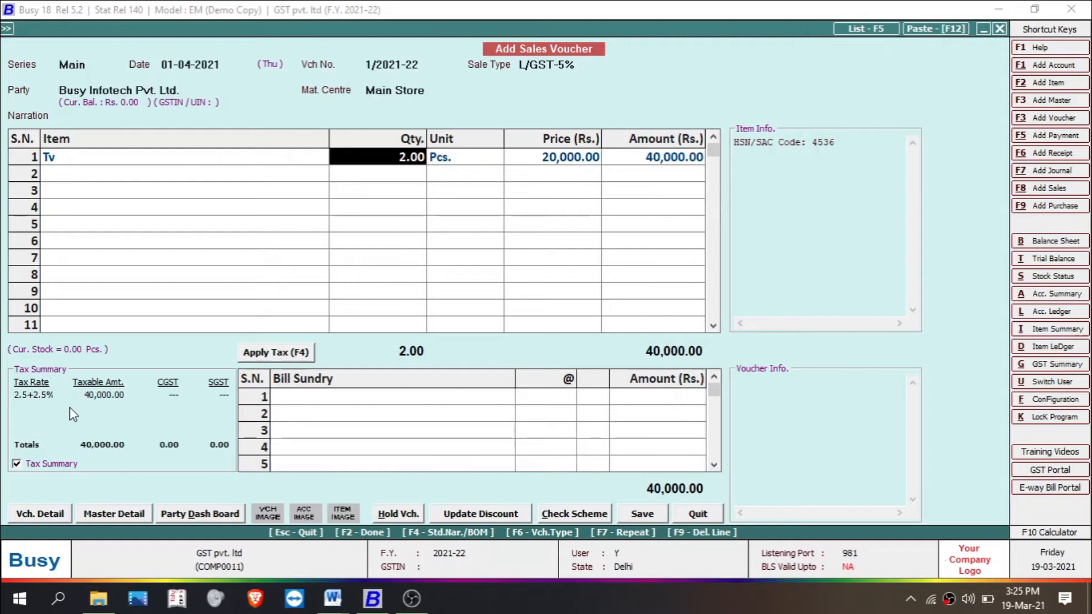
{"action": "left_click", "coordinate": [636, 520]}
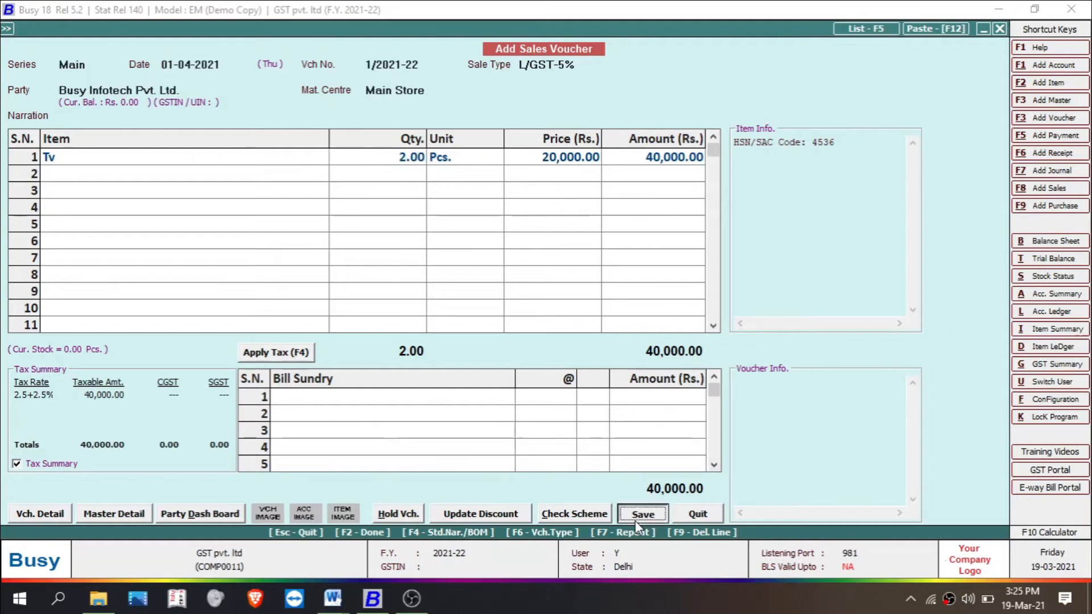
{"action": "left_click", "coordinate": [665, 242]}
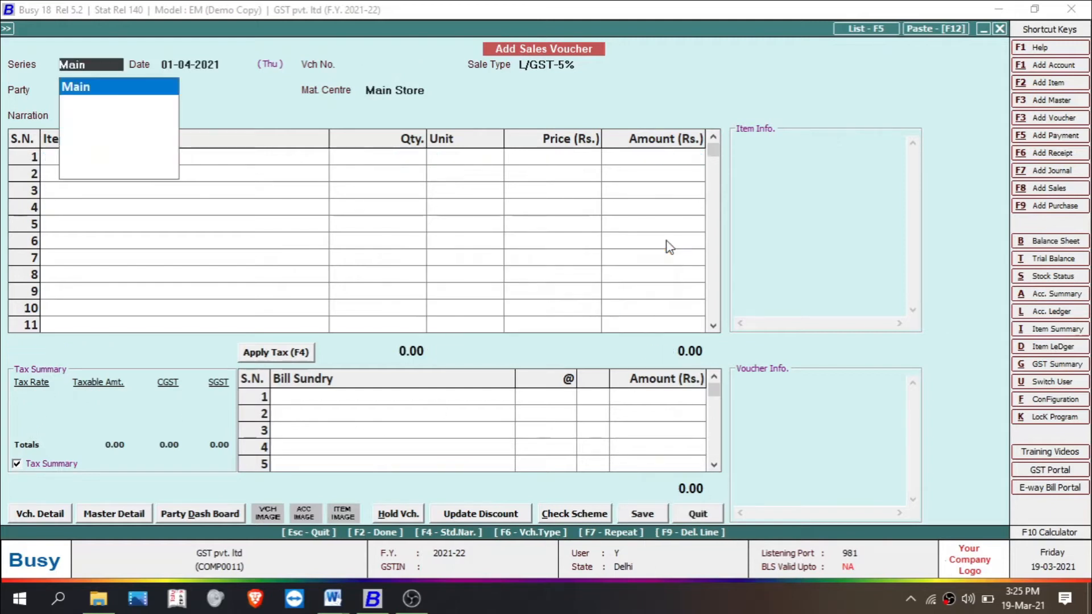
Step: Begin a second sales voucher in the Main series with sale type L/GST-ItemWise and party Busy Infotech Pvt. Ltd
{"action": "key", "text": "Return"}
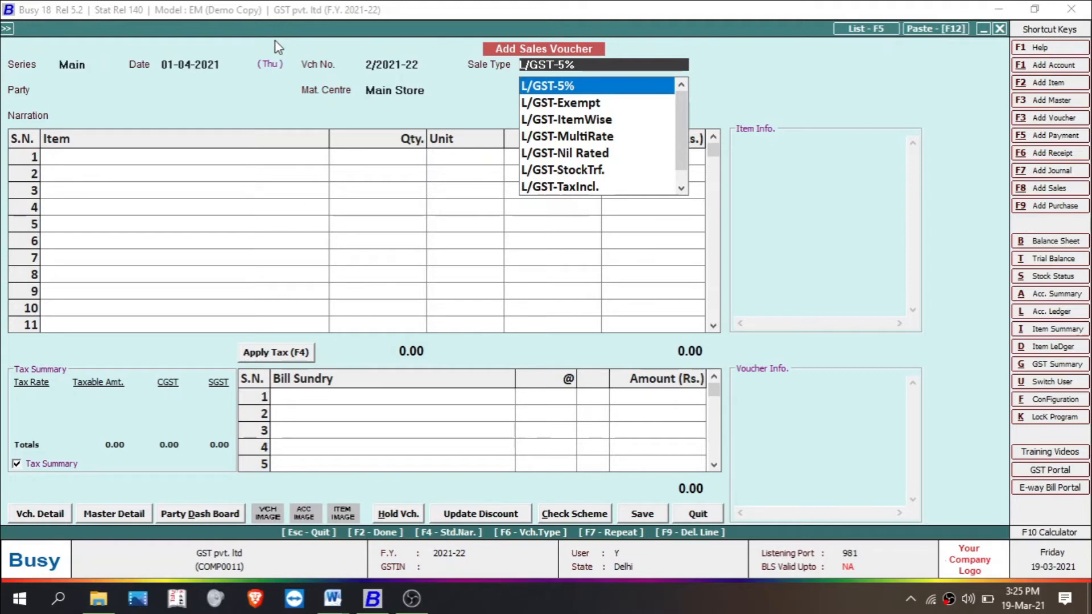
{"action": "key", "text": "Down"}
{"action": "key", "text": "Down"}
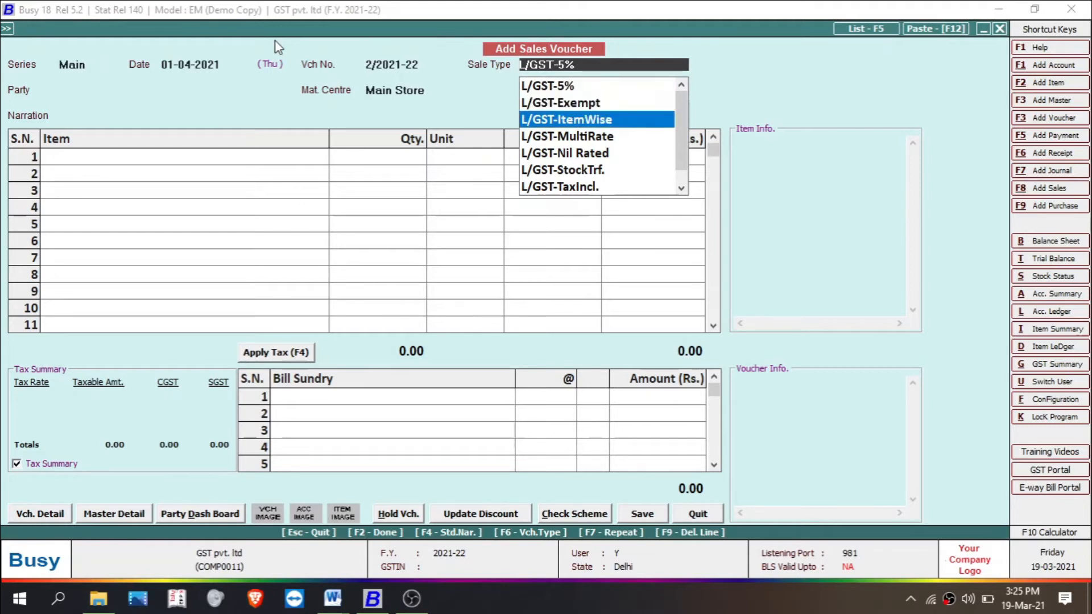
{"action": "key", "text": "Return"}
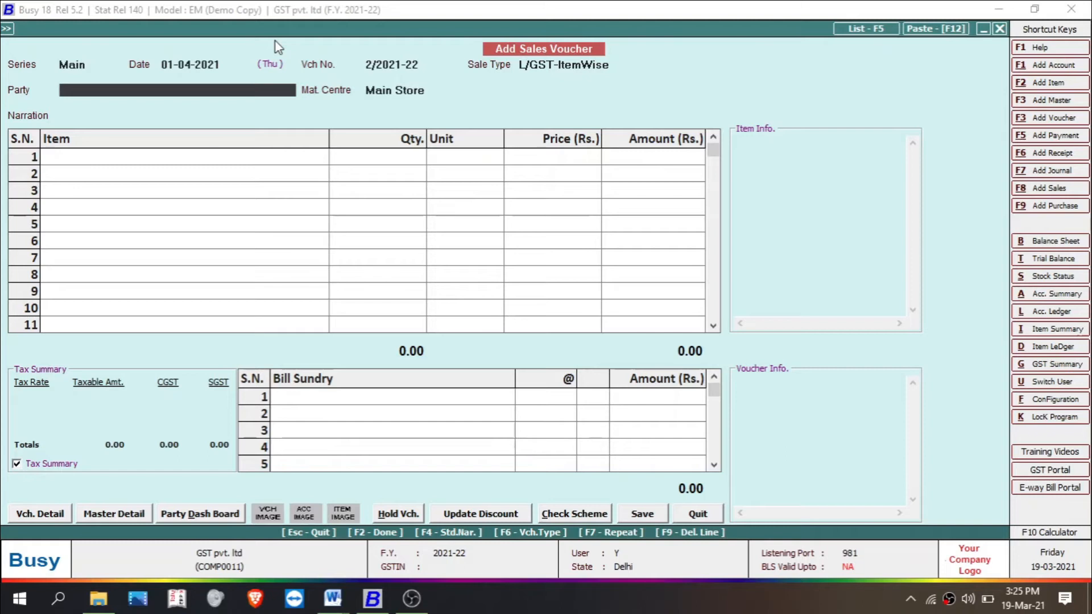
{"action": "key", "text": "Return"}
{"action": "key", "text": "Return"}
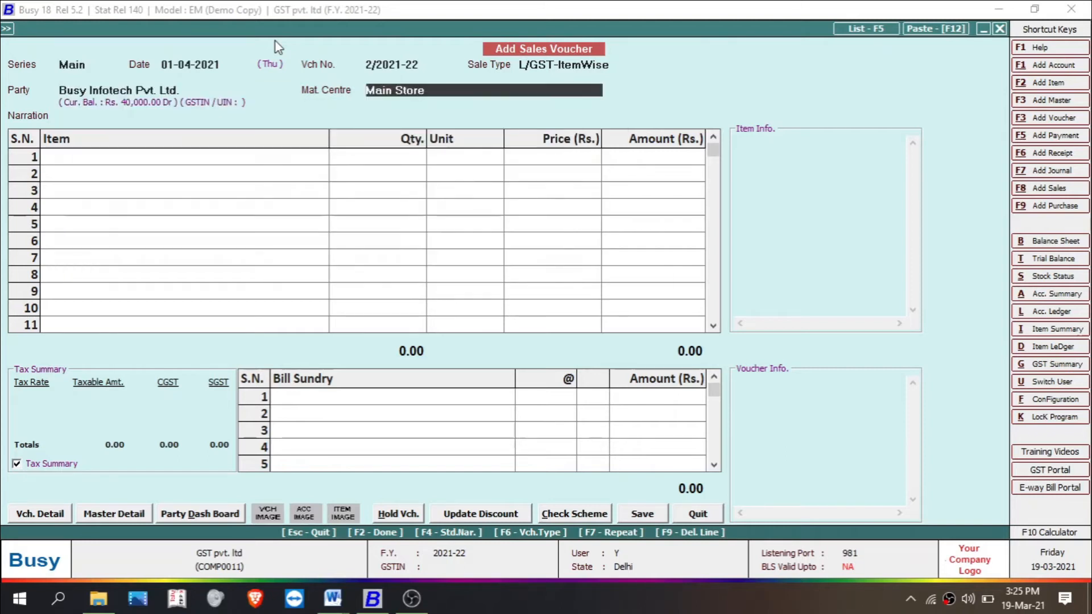
Step: Add Tv with quantity 6 as the voucher's first item and accept its item-wise GST details
{"action": "key", "text": "Return"}
{"action": "type", "text": "Tv"}
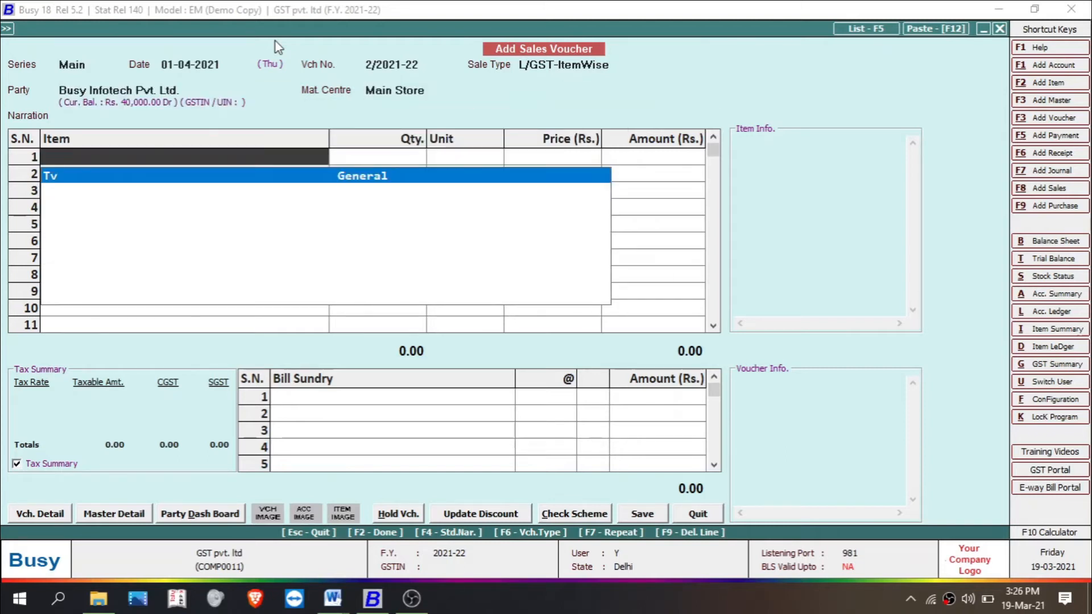
{"action": "key", "text": "Return"}
{"action": "type", "text": "6"}
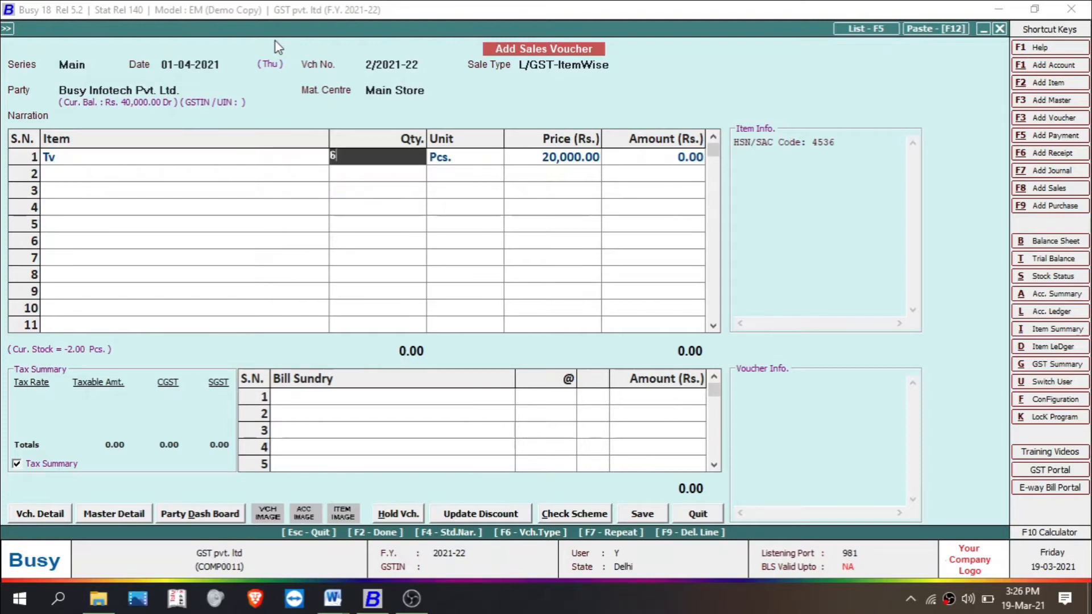
{"action": "key", "text": "Return"}
{"action": "key", "text": "Left"}
{"action": "key", "text": "Return"}
{"action": "key", "text": "Return"}
{"action": "key", "text": "Return"}
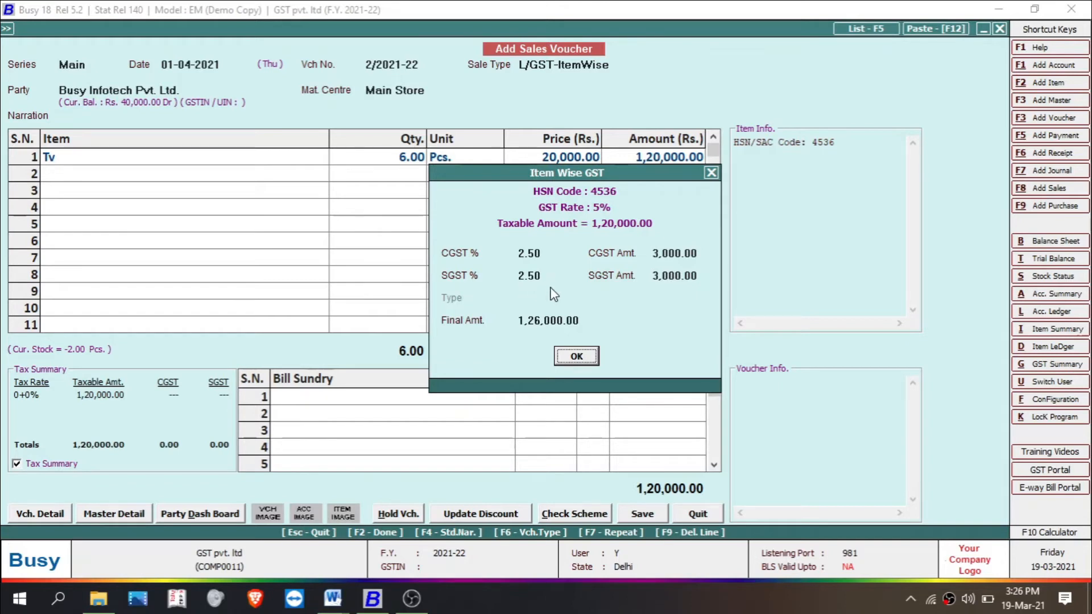
{"action": "left_click", "coordinate": [571, 357]}
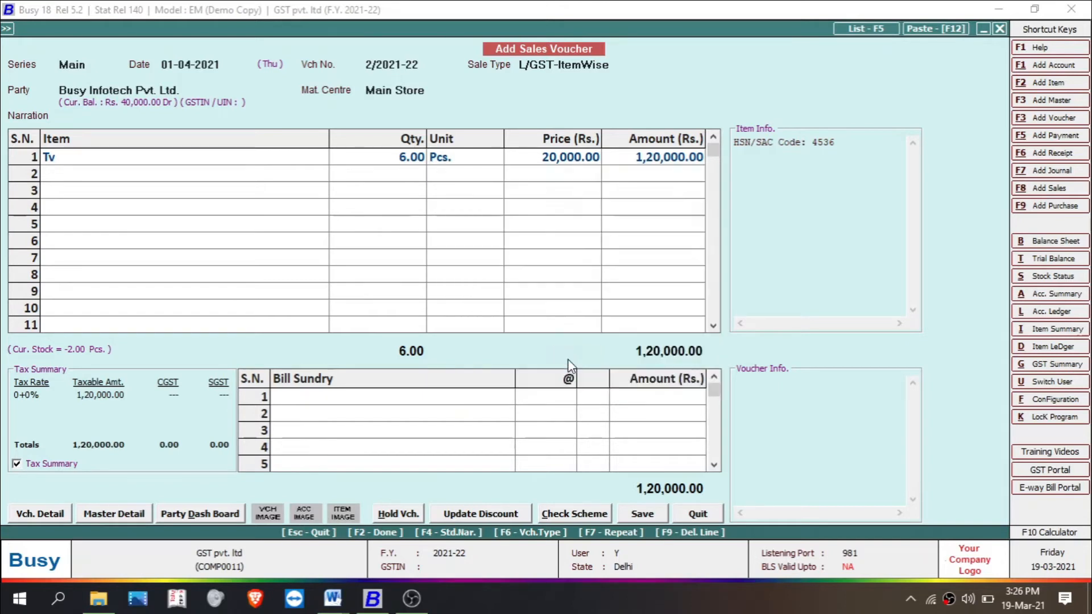
Step: Start a new item master from the second voucher row, named Mobile, in group General with unit Pcs
{"action": "key", "text": "F3"}
{"action": "type", "text": "mobile"}
{"action": "key", "text": "Return"}
{"action": "key", "text": "Return"}
{"action": "key", "text": "Return"}
{"action": "key", "text": "Return"}
{"action": "type", "text": "p"}
{"action": "key", "text": "Return"}
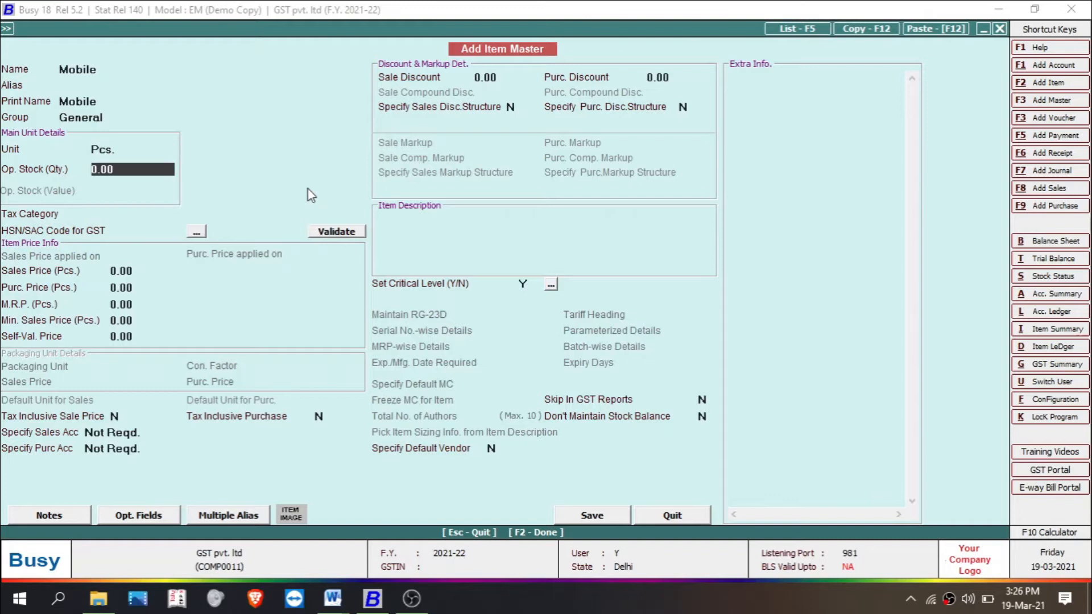
Step: Set Mobile's tax category to GST 18%, sales price 49,900 and purchase price 23,000, and save the item without an HSN/SAC code
{"action": "key", "text": "Return"}
{"action": "key", "text": "Return"}
{"action": "key", "text": "Return"}
{"action": "type", "text": "49,900"}
{"action": "key", "text": "Return"}
{"action": "type", "text": "23000"}
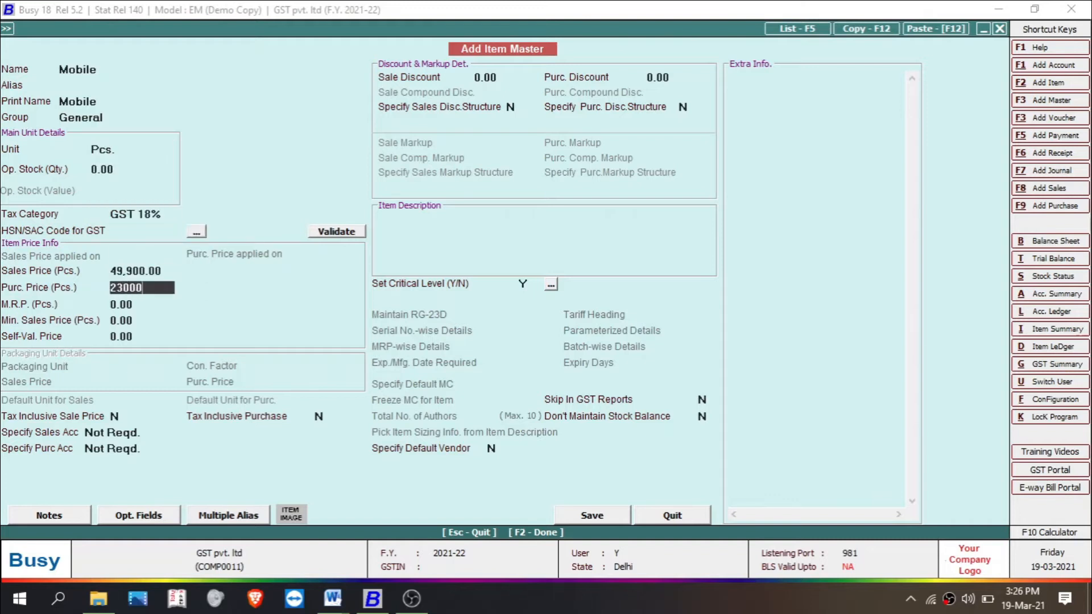
{"action": "left_click", "coordinate": [589, 516]}
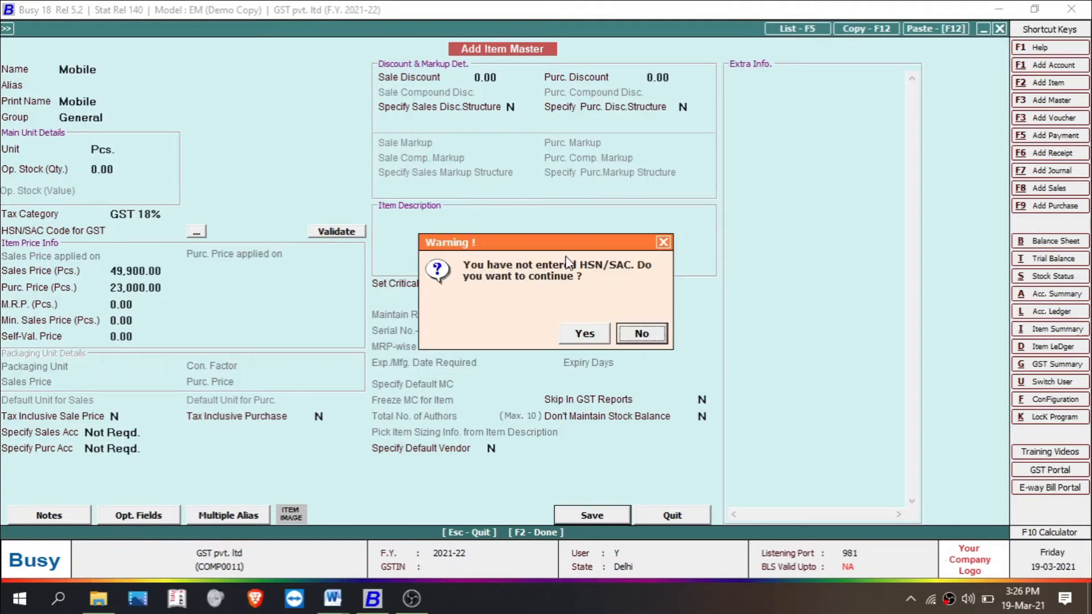
{"action": "left_click", "coordinate": [580, 335]}
Step: Enter quantity 6 for Mobile, allow negative stock and accept its item-wise GST details
{"action": "type", "text": "6"}
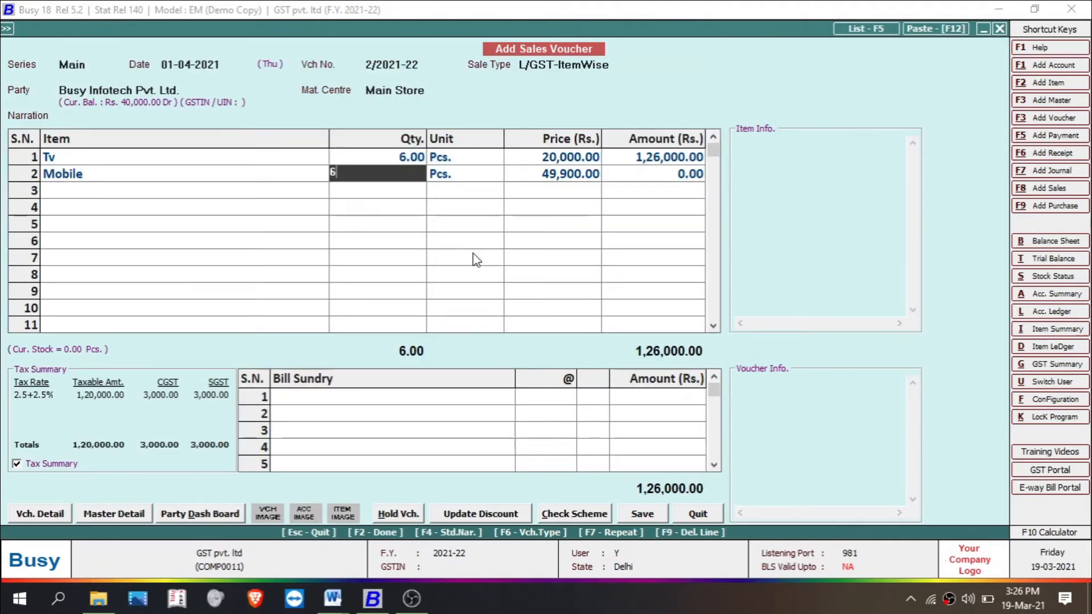
{"action": "key", "text": "Return"}
{"action": "key", "text": "y"}
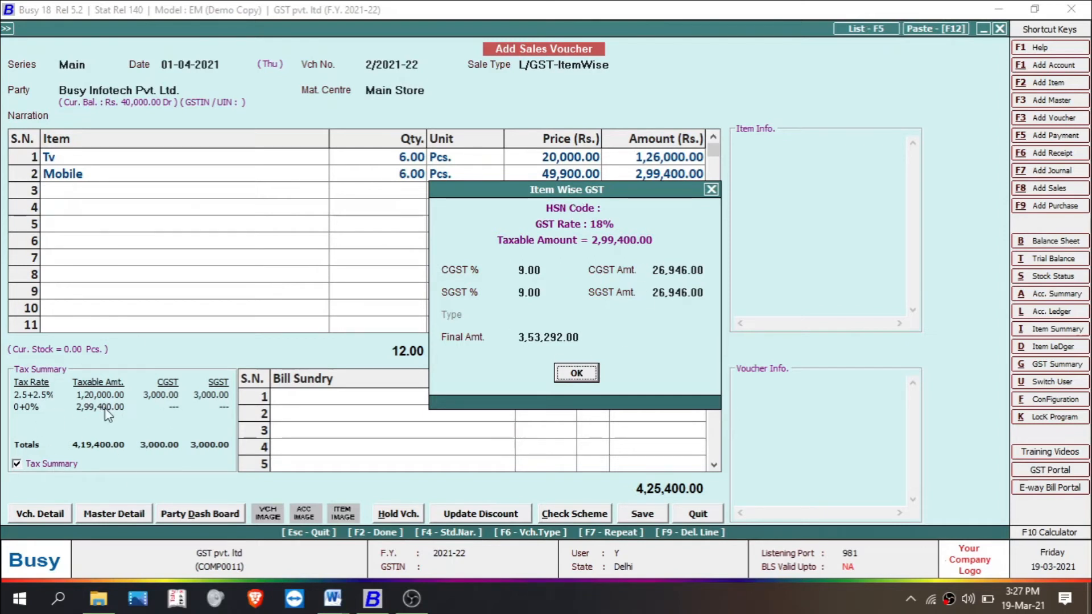
{"action": "key", "text": "Return"}
{"action": "key", "text": "Return"}
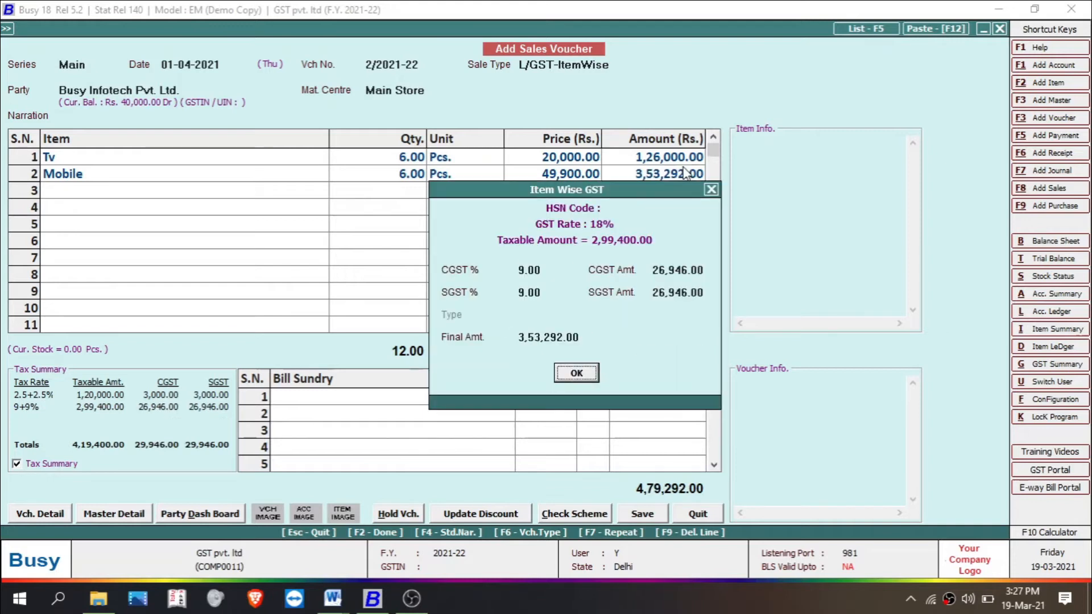
Step: Create and save item Ac in group General with unit Pcs., tax category Exempt, sales price 560, purchase price 200 and no HSN/SAC code
{"action": "key", "text": "Return"}
{"action": "key", "text": "F3"}
{"action": "type", "text": "Ac"}
{"action": "key", "text": "Return"}
{"action": "key", "text": "Return"}
{"action": "key", "text": "Return"}
{"action": "type", "text": "General"}
{"action": "key", "text": "Return"}
{"action": "type", "text": "pcs"}
{"action": "key", "text": "Return"}
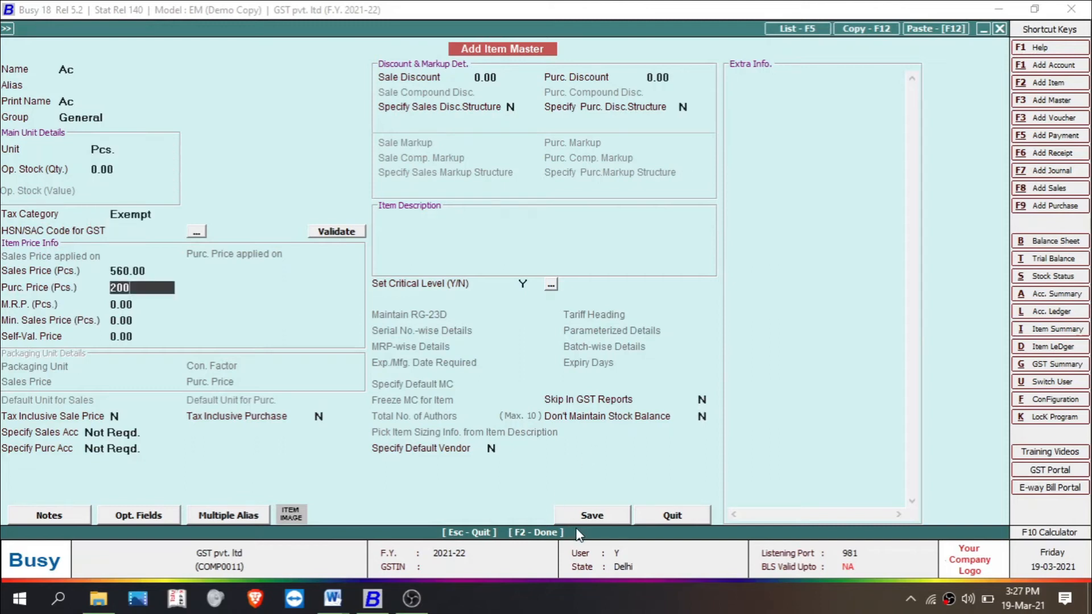
{"action": "left_click", "coordinate": [594, 515]}
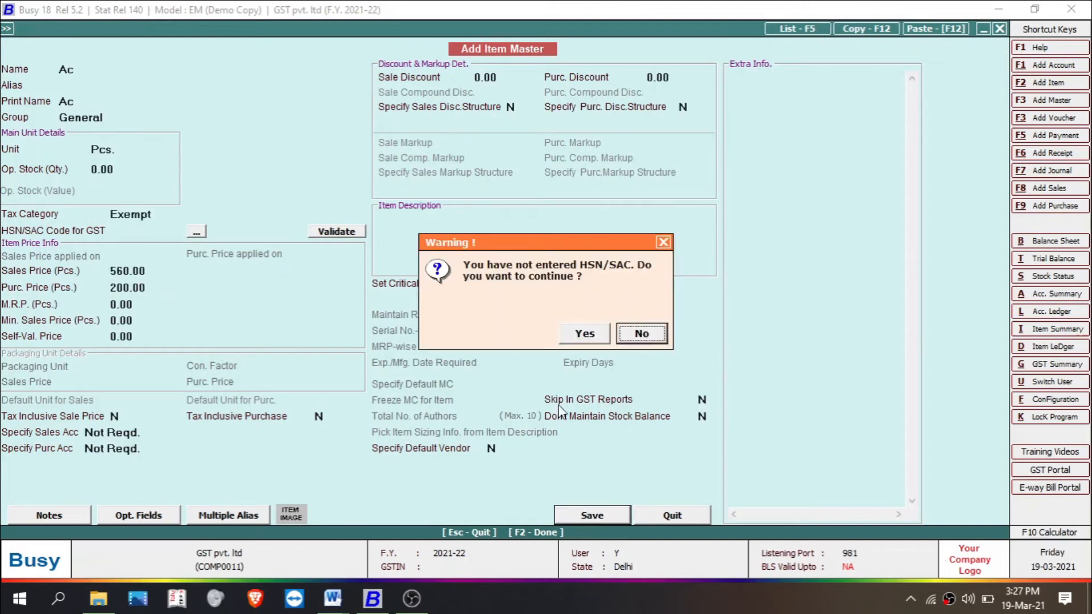
{"action": "left_click", "coordinate": [585, 343]}
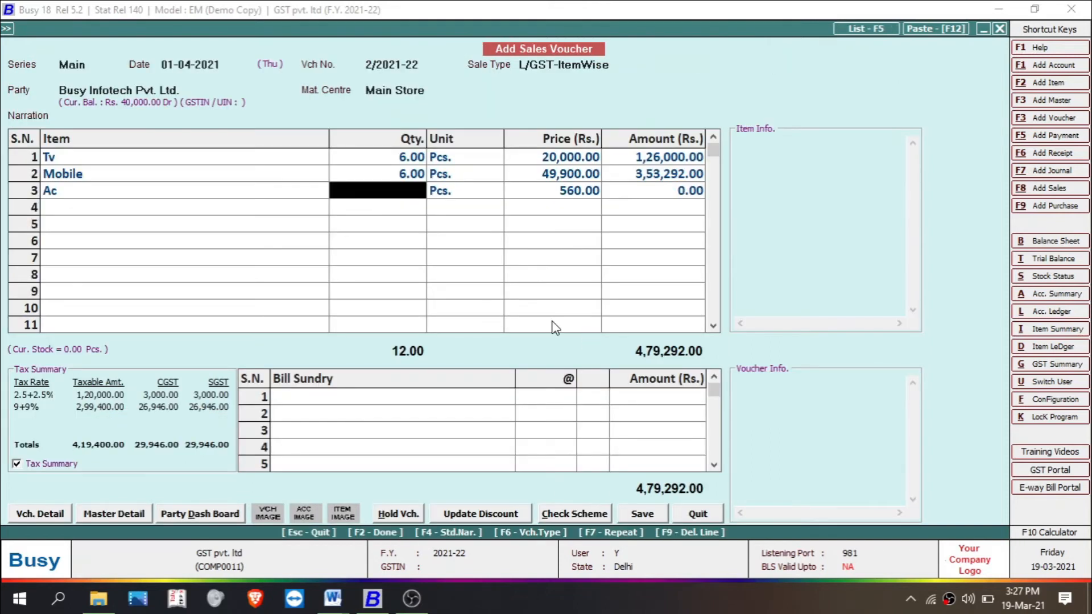
Step: Enter quantity 8 for Ac in the third voucher row and accept its item-wise GST details
{"action": "type", "text": "8"}
{"action": "key", "text": "Return"}
{"action": "key", "text": "Return"}
{"action": "key", "text": "Return"}
{"action": "key", "text": "Return"}
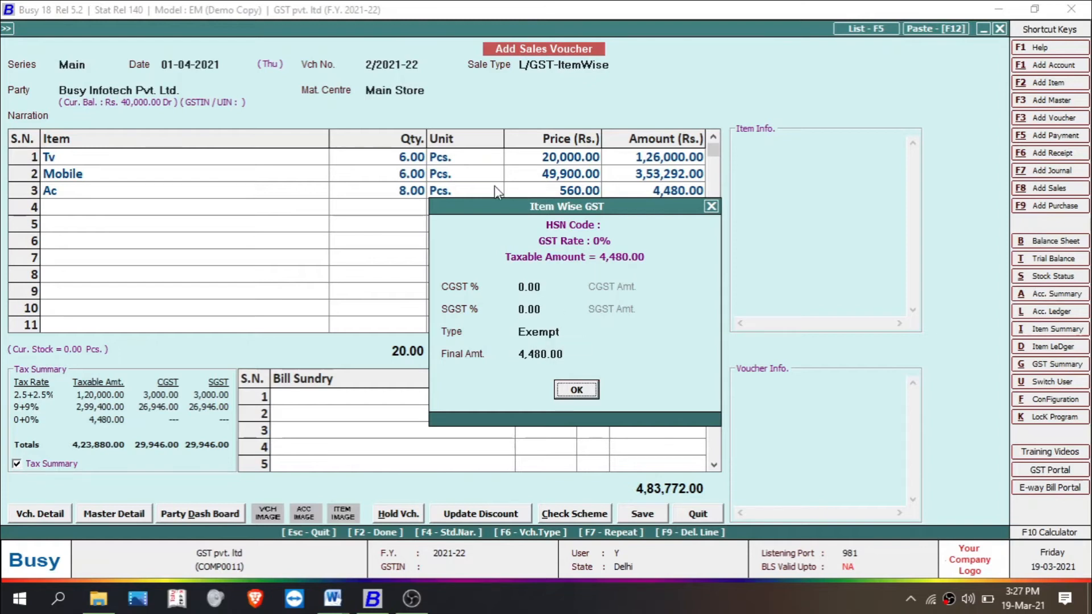
{"action": "left_click", "coordinate": [571, 394]}
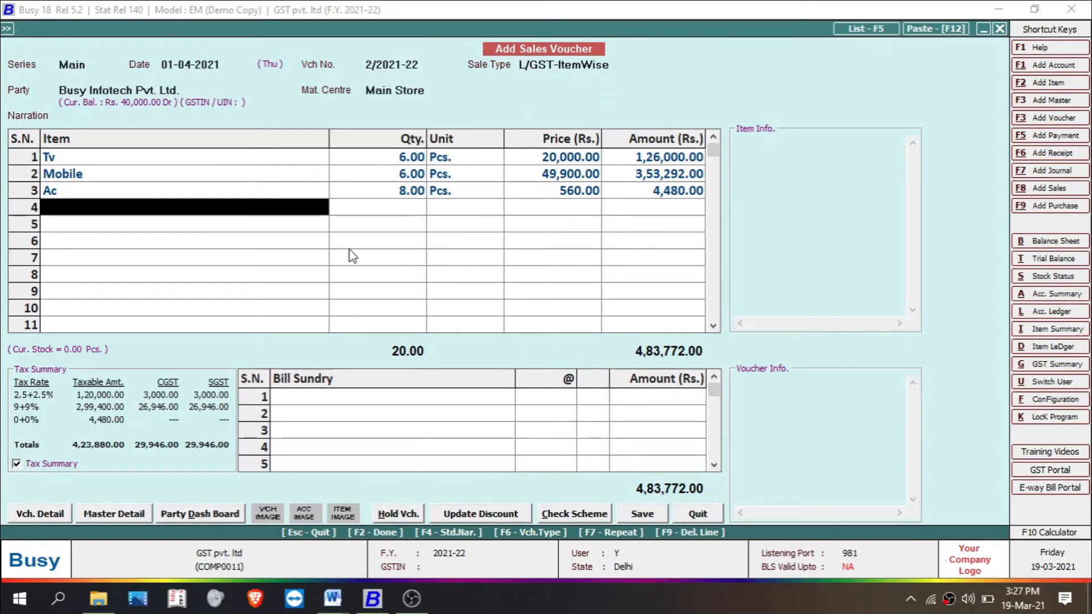
Step: Save the L/GST-ItemWise sales voucher without any bill sundry, agreeing to continue at each prompt
{"action": "left_click", "coordinate": [307, 400]}
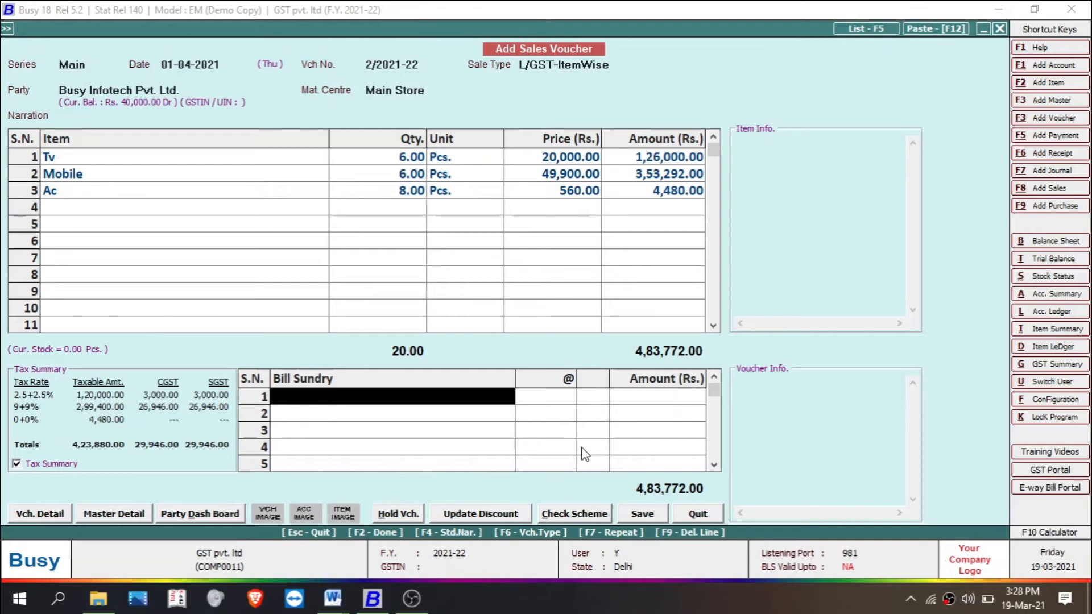
{"action": "left_click", "coordinate": [640, 515]}
{"action": "left_click", "coordinate": [581, 332]}
{"action": "left_click", "coordinate": [581, 332]}
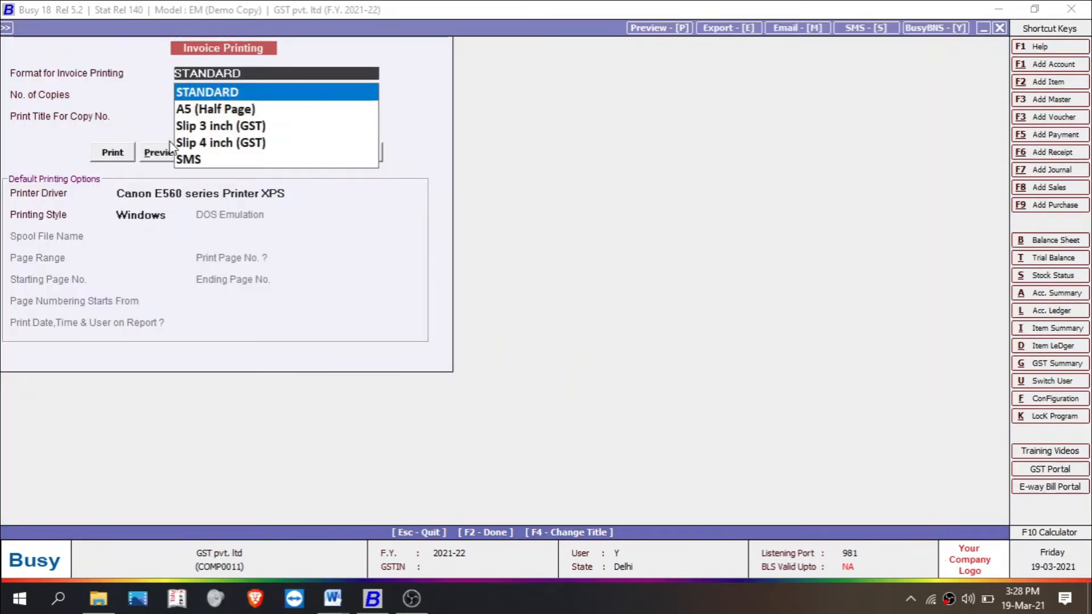
Step: Preview the saved voucher's invoice in the STANDARD format, check the tax rate summary at its end, and close the preview
{"action": "left_click", "coordinate": [163, 148]}
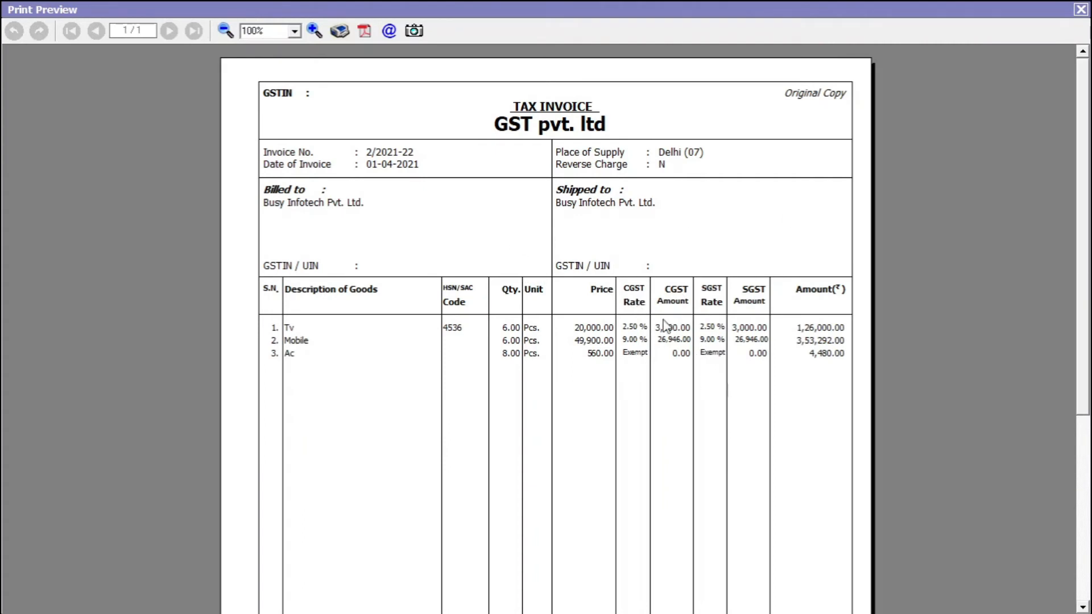
{"action": "left_click_drag", "start_coordinate": [1078, 229], "coordinate": [1084, 485]}
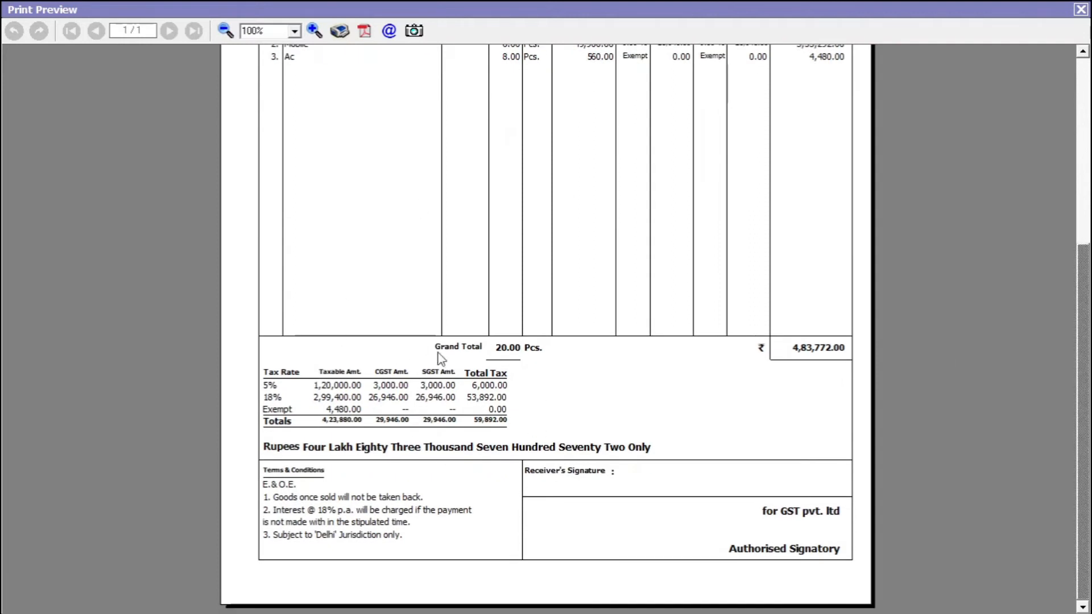
{"action": "left_click", "coordinate": [1080, 9]}
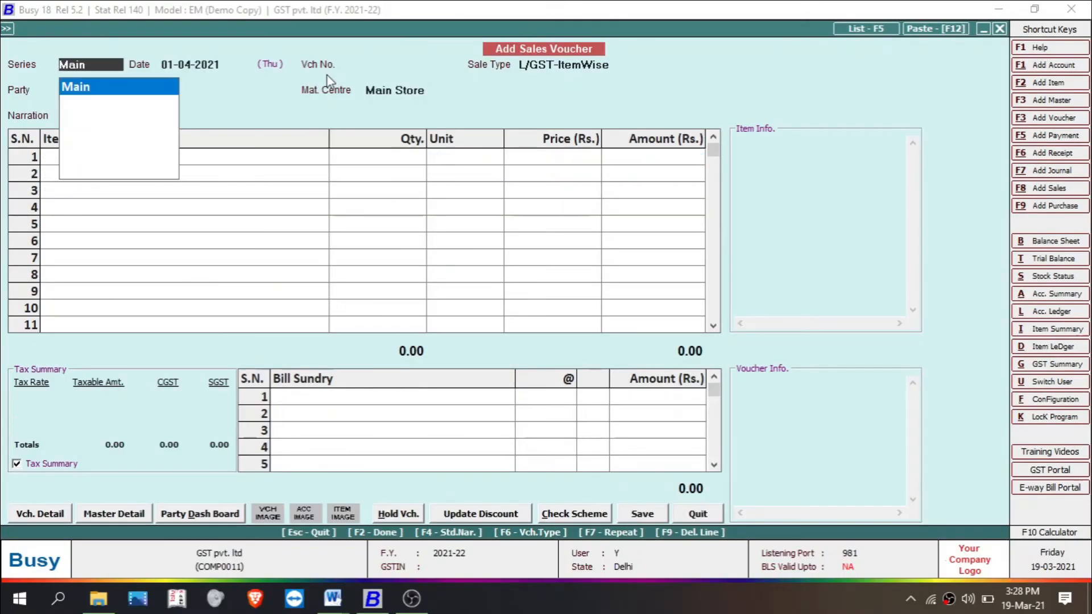
Step: Begin a third sales voucher in the Main series with sale type L/GST-MultiRate, party Busy Infotech Pvt. Ltd. and material centre Main Store
{"action": "key", "text": "Return"}
{"action": "key", "text": "Return"}
{"action": "key", "text": "Return"}
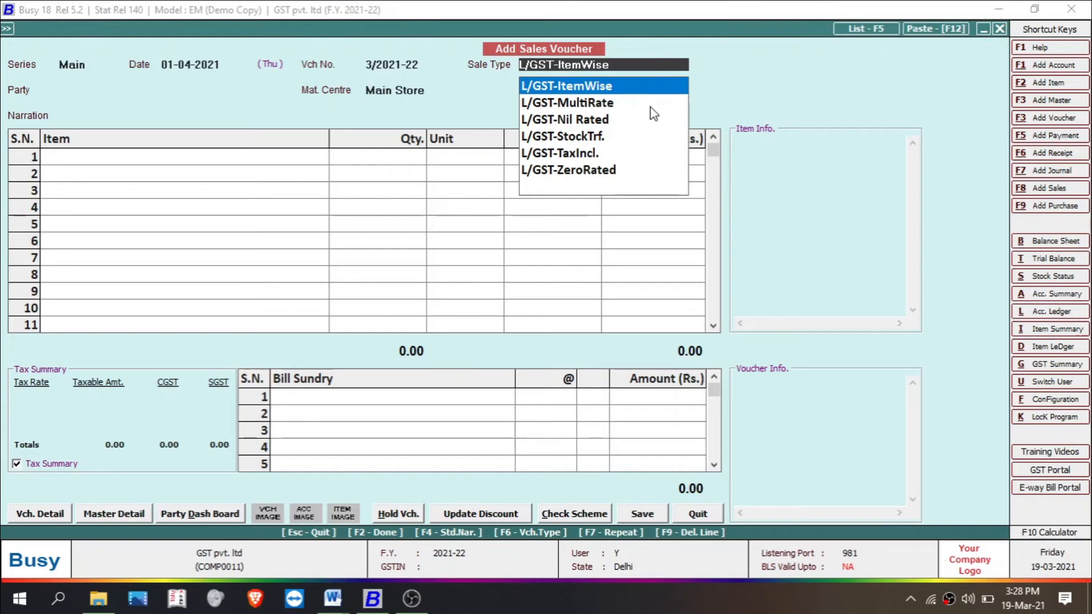
{"action": "left_click", "coordinate": [602, 105]}
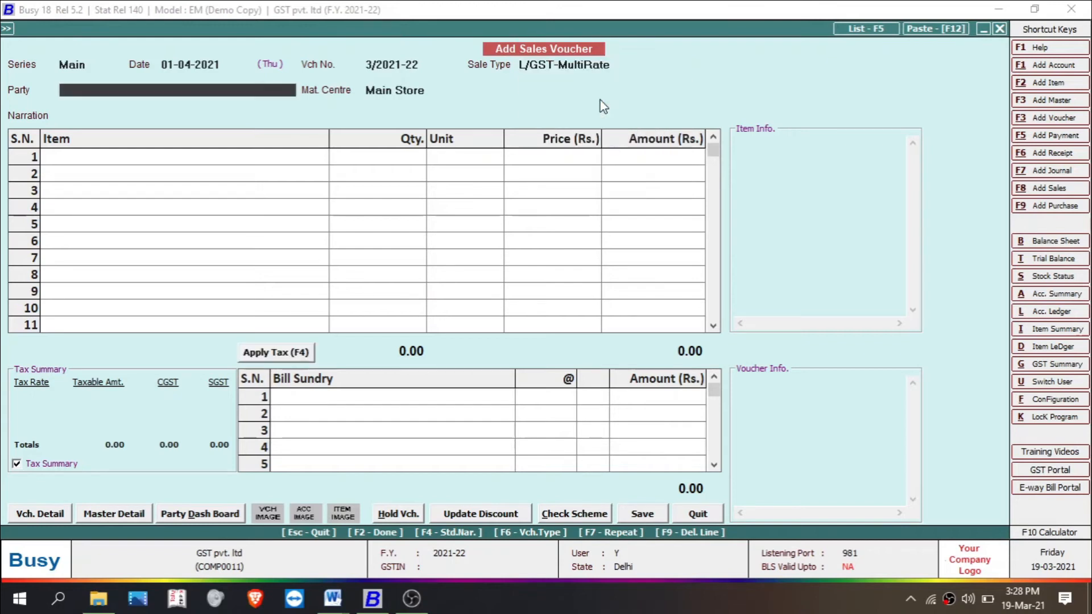
{"action": "key", "text": "Return"}
{"action": "key", "text": "Return"}
Step: Add Ac with quantity 7 as the first item, allowing its stock to go negative
{"action": "key", "text": "Return"}
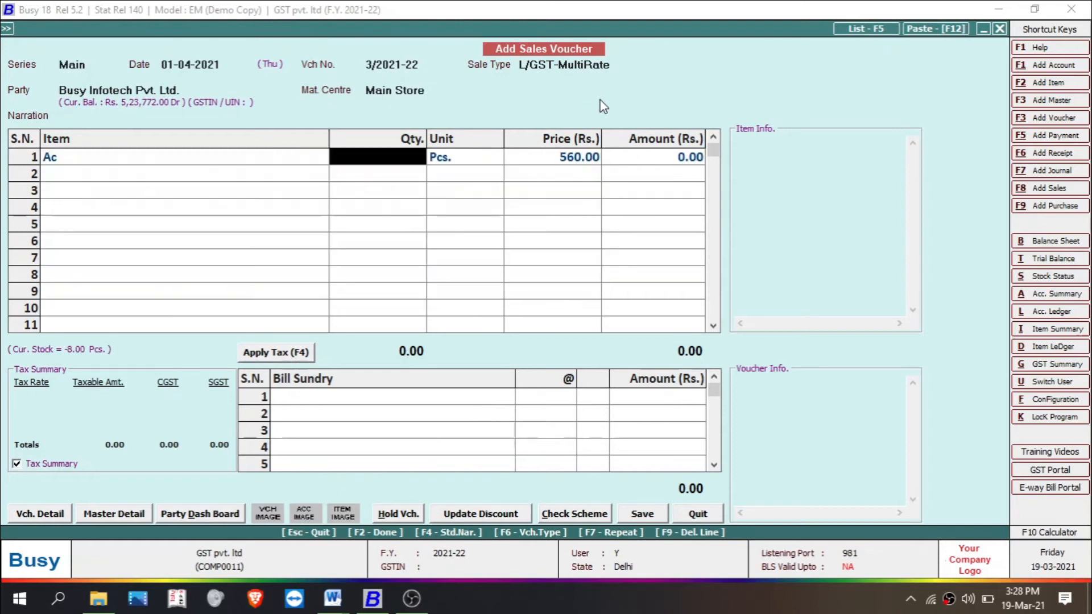
{"action": "type", "text": "7"}
{"action": "key", "text": "Return"}
{"action": "key", "text": "Left"}
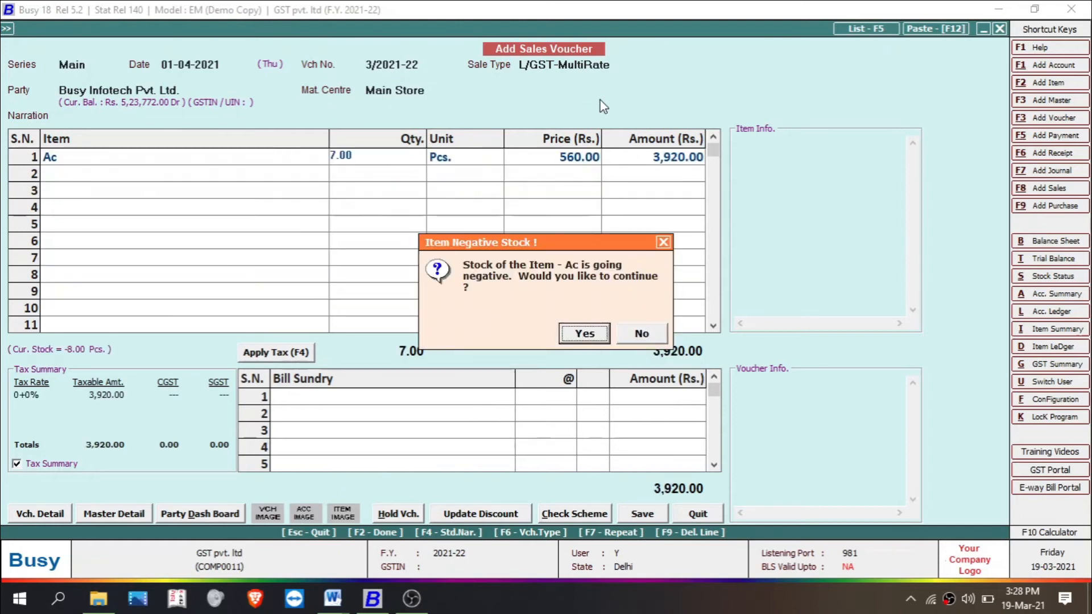
{"action": "key", "text": "Return"}
Step: Add Mobile with quantity 5 as the second item, allowing its stock to go negative
{"action": "key", "text": "Return"}
{"action": "key", "text": "Return"}
{"action": "key", "text": "Return"}
{"action": "type", "text": "m"}
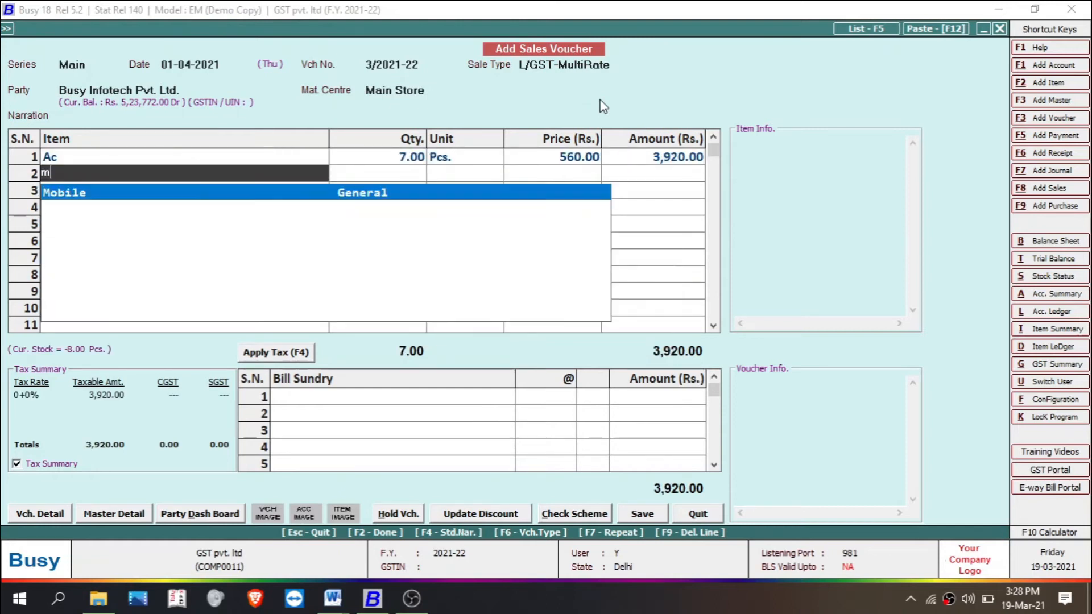
{"action": "key", "text": "Return"}
{"action": "type", "text": "5"}
{"action": "key", "text": "Return"}
{"action": "key", "text": "Left"}
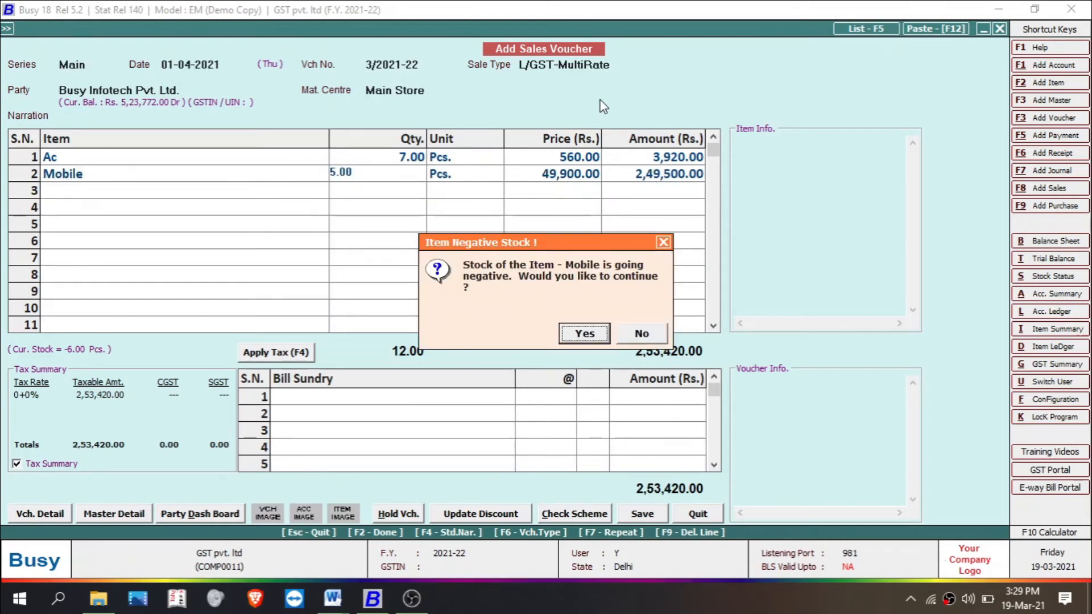
Step: Add Tv with quantity 3 as the third item, allowing its stock to go negative
{"action": "key", "text": "Return"}
{"action": "key", "text": "Return"}
{"action": "key", "text": "Return"}
{"action": "key", "text": "Return"}
{"action": "type", "text": "t"}
{"action": "key", "text": "Return"}
{"action": "type", "text": "3"}
{"action": "key", "text": "Return"}
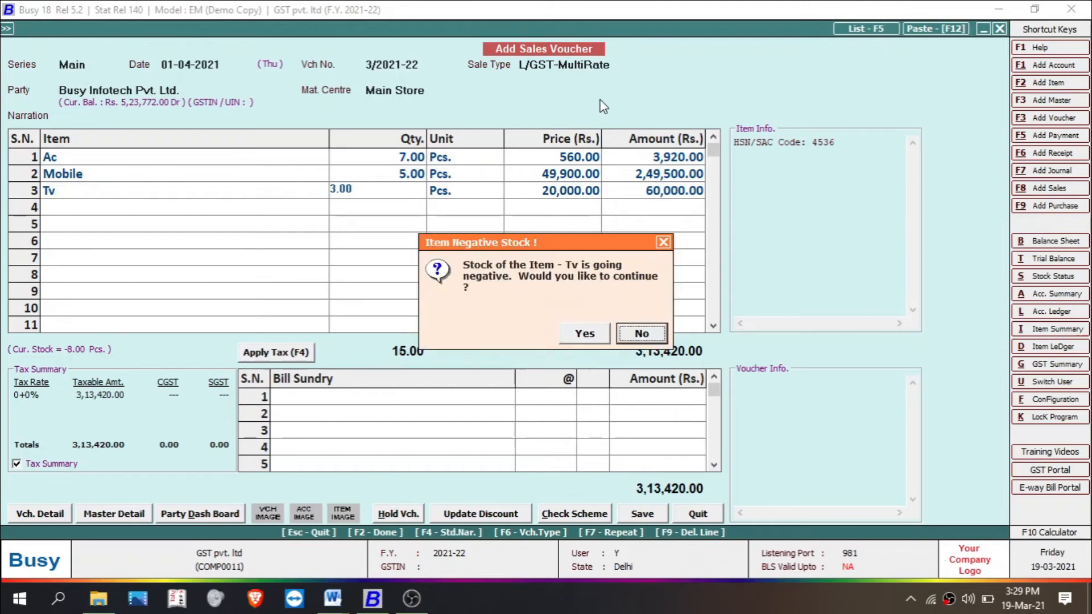
{"action": "key", "text": "Left"}
Step: Apply tax to the voucher so the CGST and SGST bill sundries are filled in, and review those rows
{"action": "key", "text": "Return"}
{"action": "key", "text": "Return"}
{"action": "key", "text": "Return"}
{"action": "key", "text": "Return"}
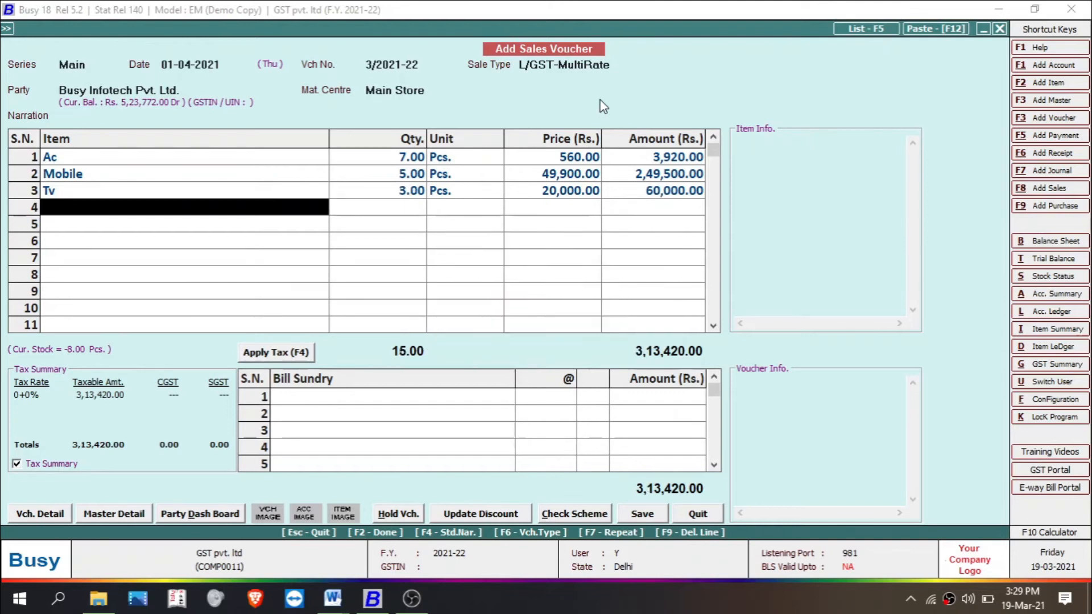
{"action": "key", "text": "Return"}
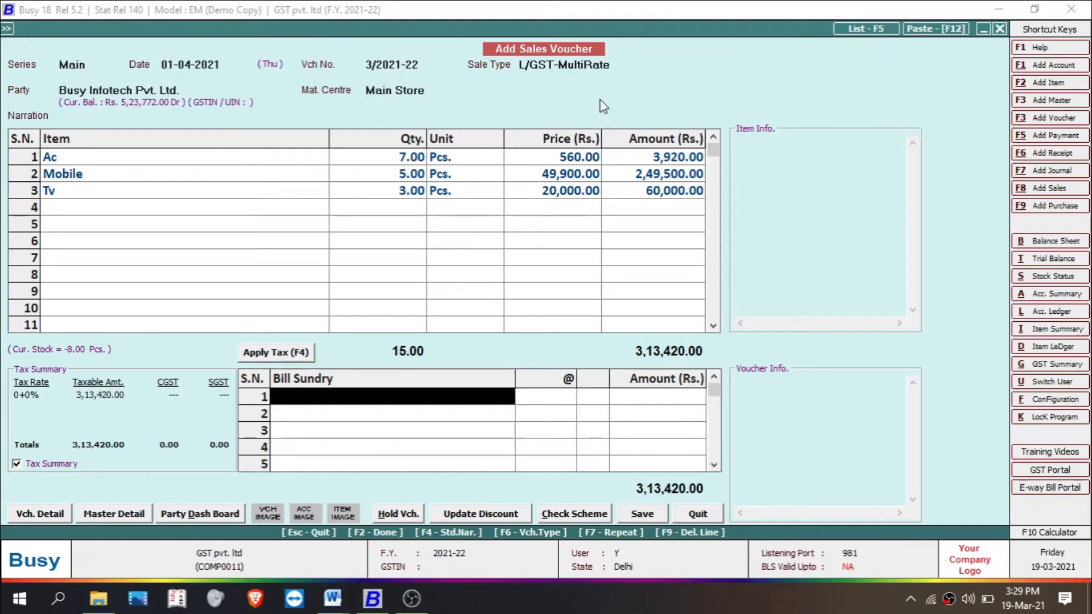
{"action": "key", "text": "F4"}
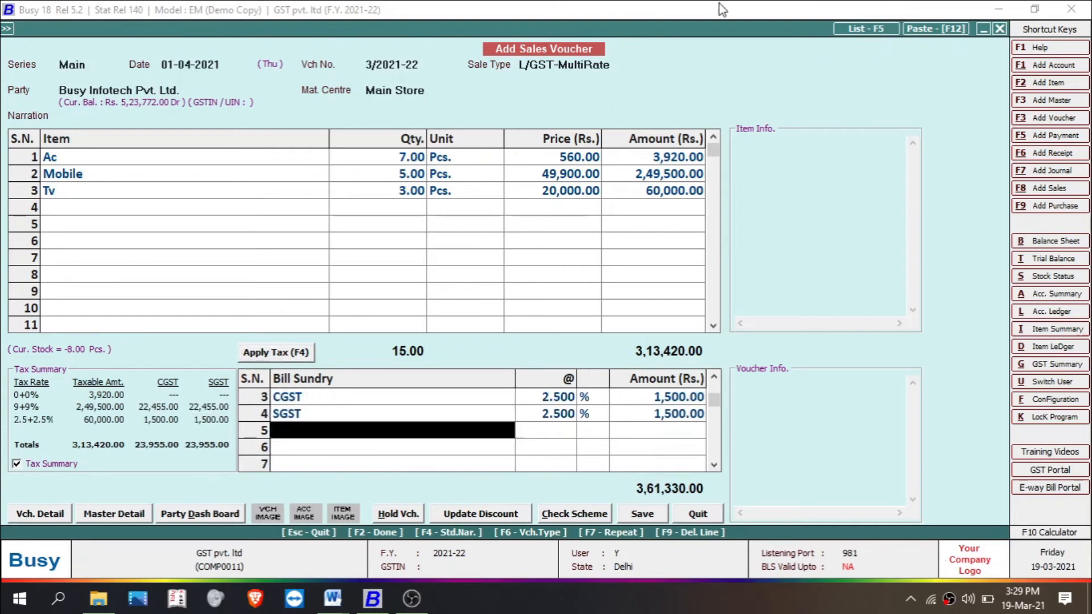
{"action": "left_click", "coordinate": [714, 382]}
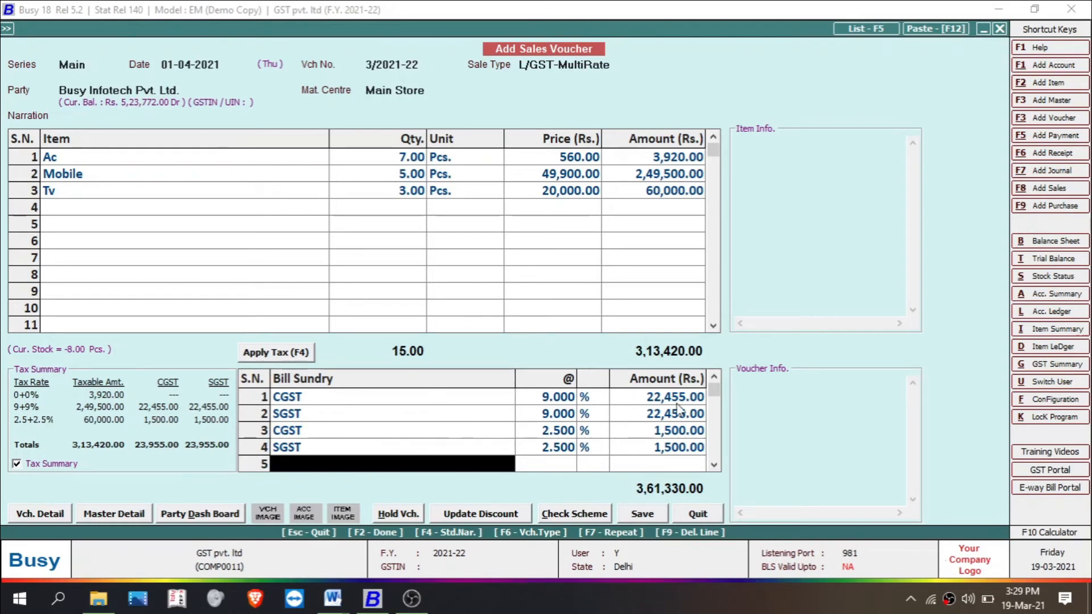
{"action": "left_click_drag", "start_coordinate": [714, 390], "coordinate": [715, 446]}
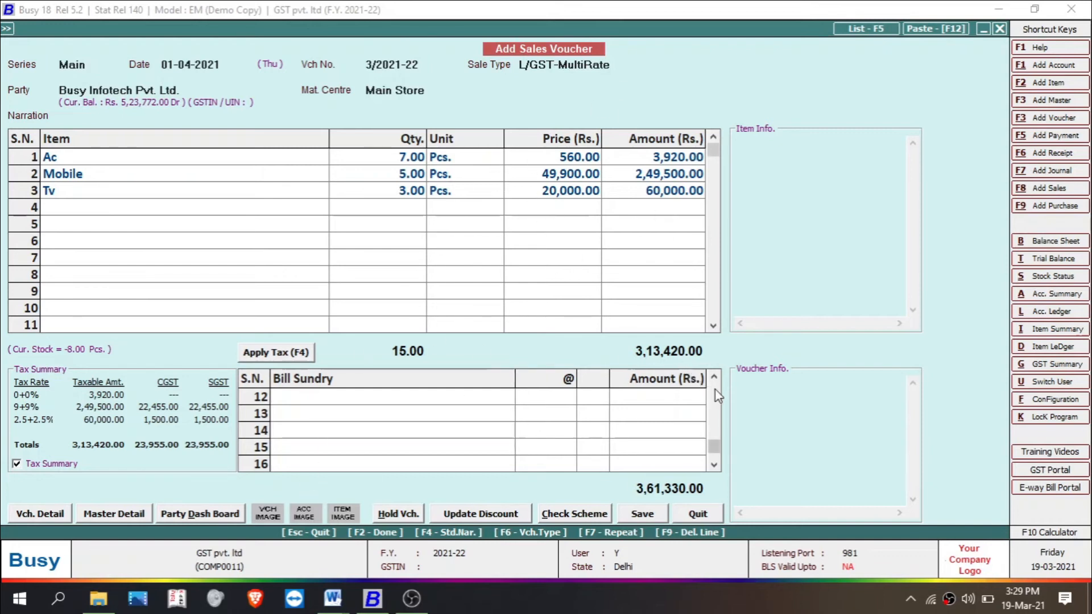
{"action": "scroll", "coordinate": [718, 397], "scroll_direction": "up", "scroll_amount": 4}
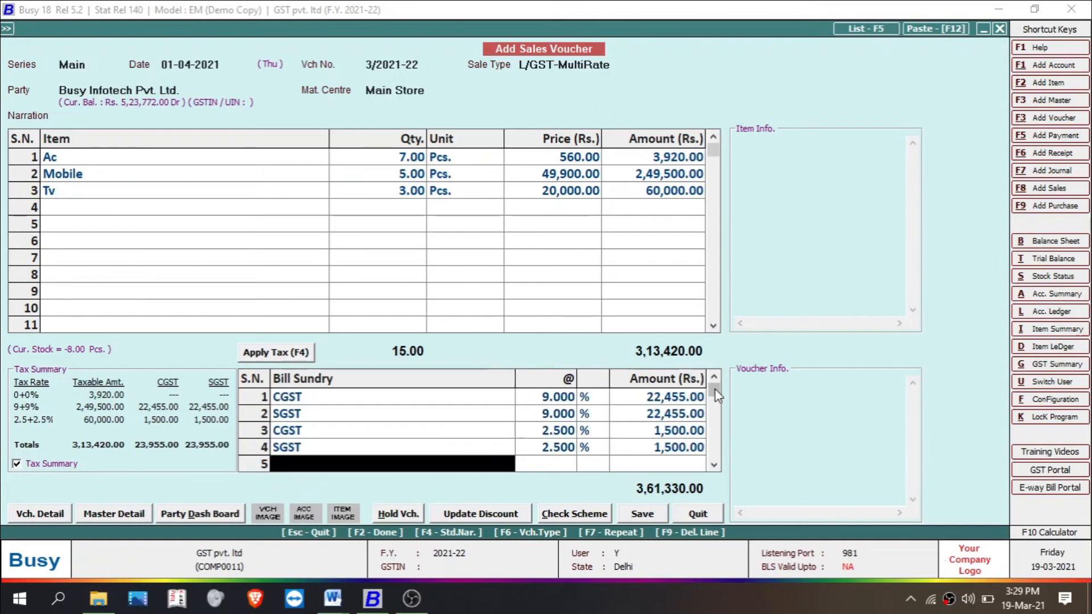
Step: Save the L/GST-MultiRate sales voucher, continue past the missing PAN warning, and preview its invoice
{"action": "left_click", "coordinate": [640, 515]}
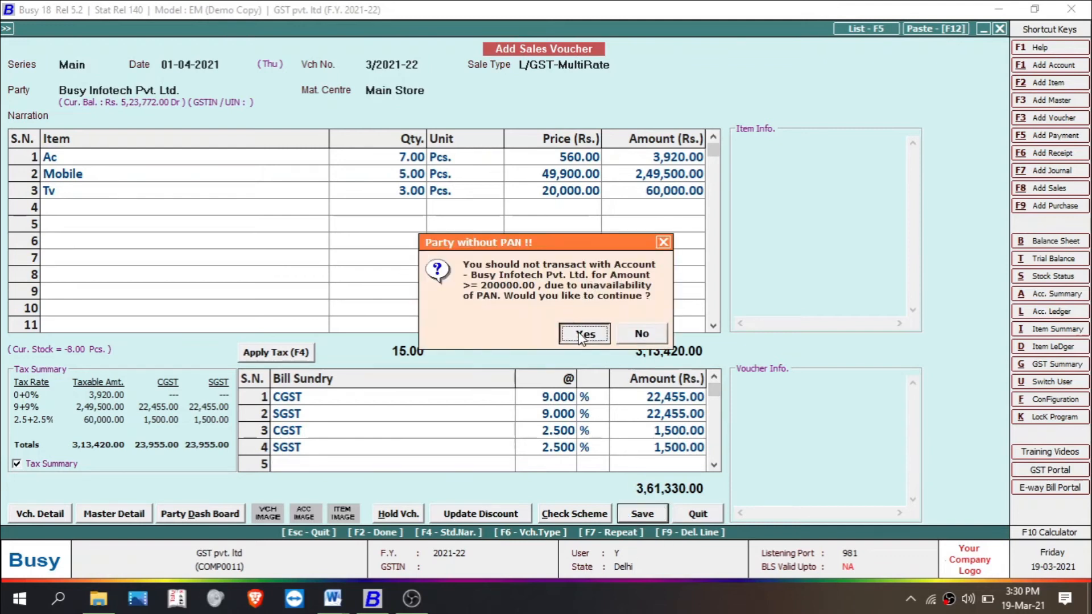
{"action": "left_click", "coordinate": [582, 335]}
{"action": "left_click", "coordinate": [581, 335]}
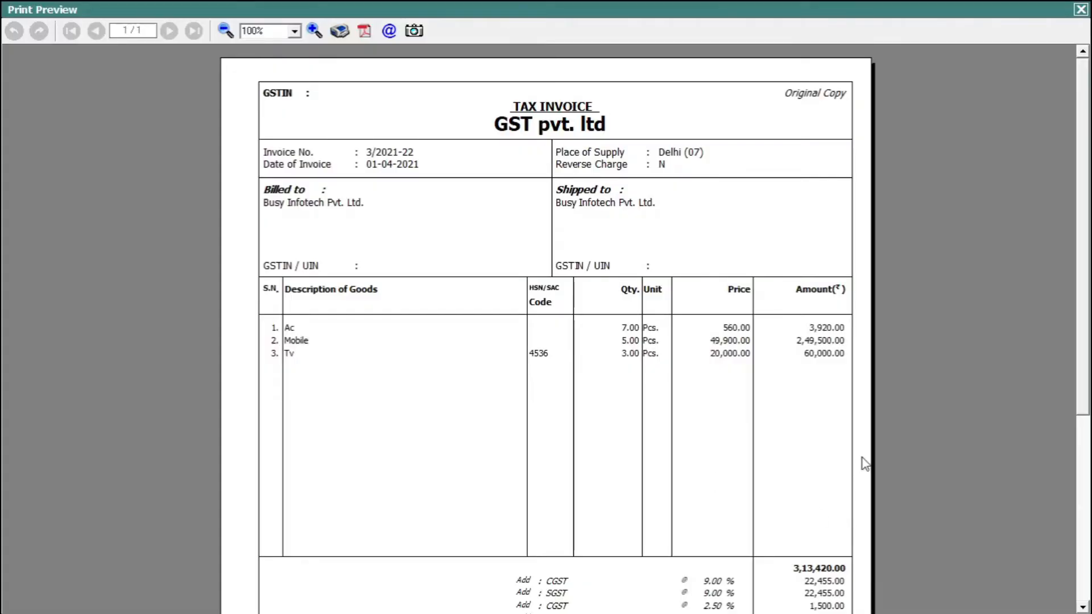
Step: Examine the bill sundry rows and tax-rate summary on the previewed L/GST-MultiRate invoice and close the preview
{"action": "scroll", "coordinate": [1083, 287], "scroll_direction": "down", "scroll_amount": 3}
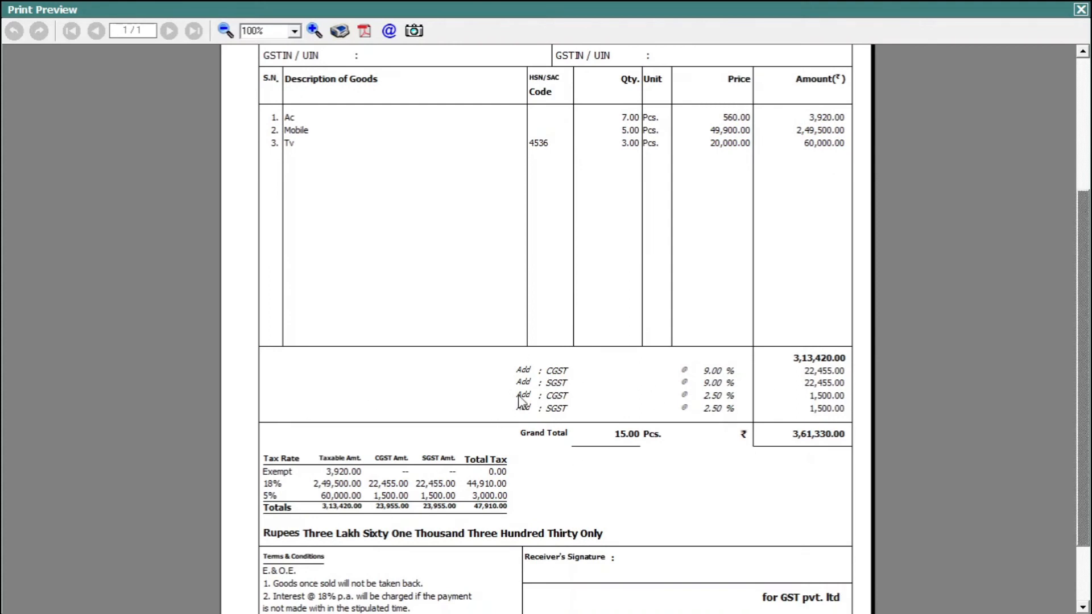
{"action": "scroll", "coordinate": [271, 504], "scroll_direction": "down", "scroll_amount": 2}
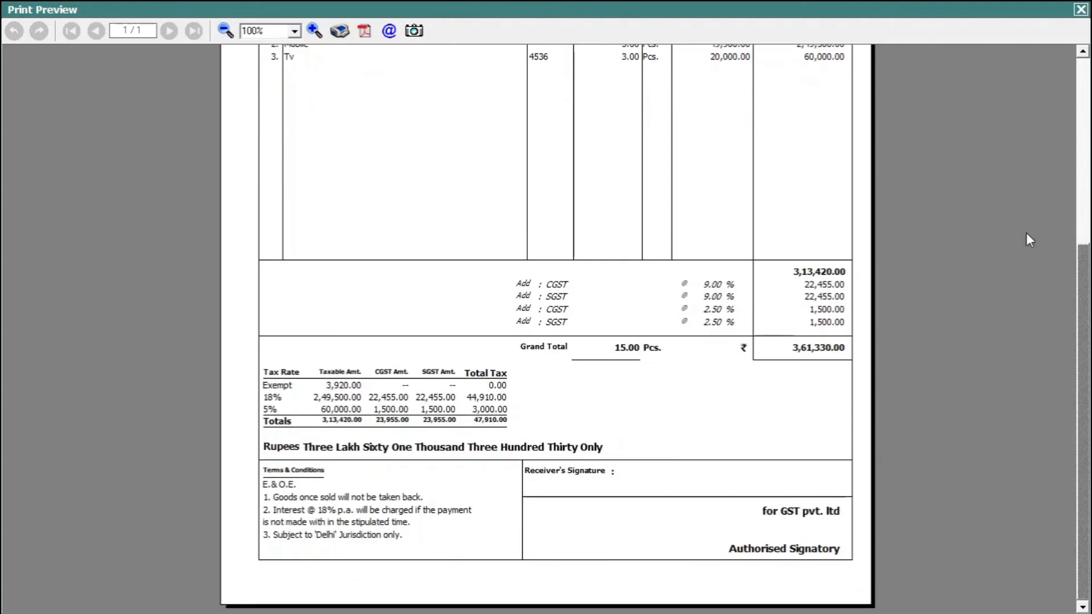
{"action": "key", "text": "Escape"}
Step: Start a sales voucher with sale type L/GST-Nil Rated for Busy Infotech Pvt. Ltd. and add Ac with quantity 6
{"action": "key", "text": "Return"}
{"action": "key", "text": "Return"}
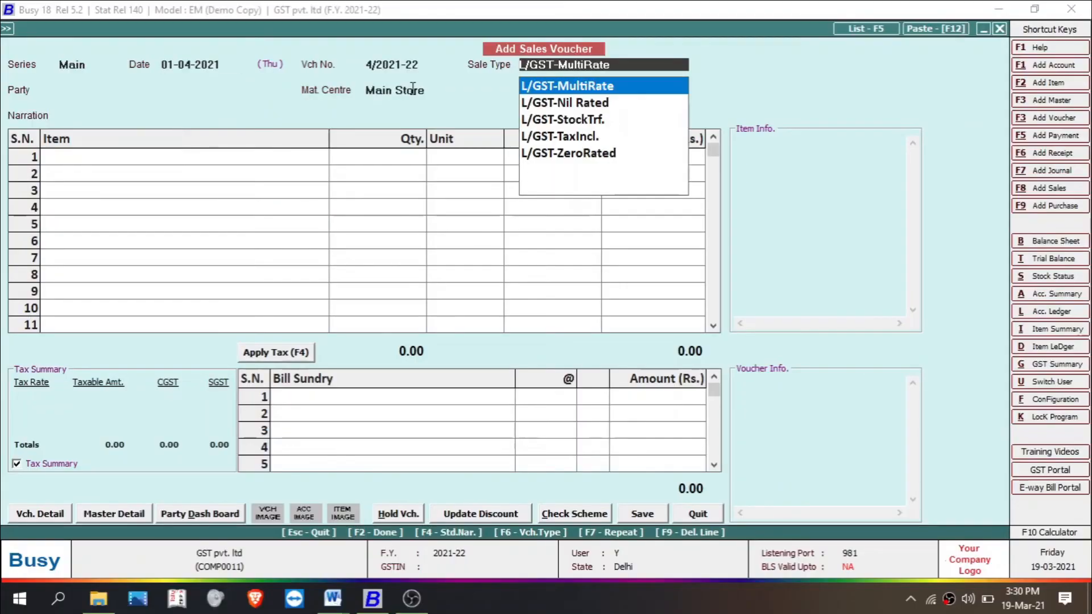
{"action": "left_click", "coordinate": [593, 105]}
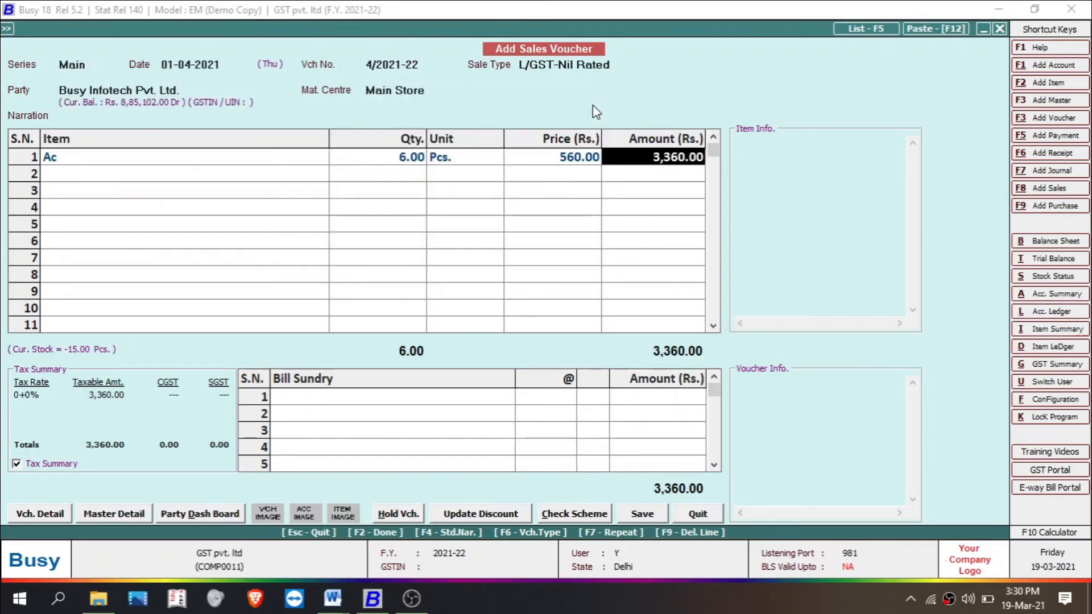
{"action": "key", "text": "Return"}
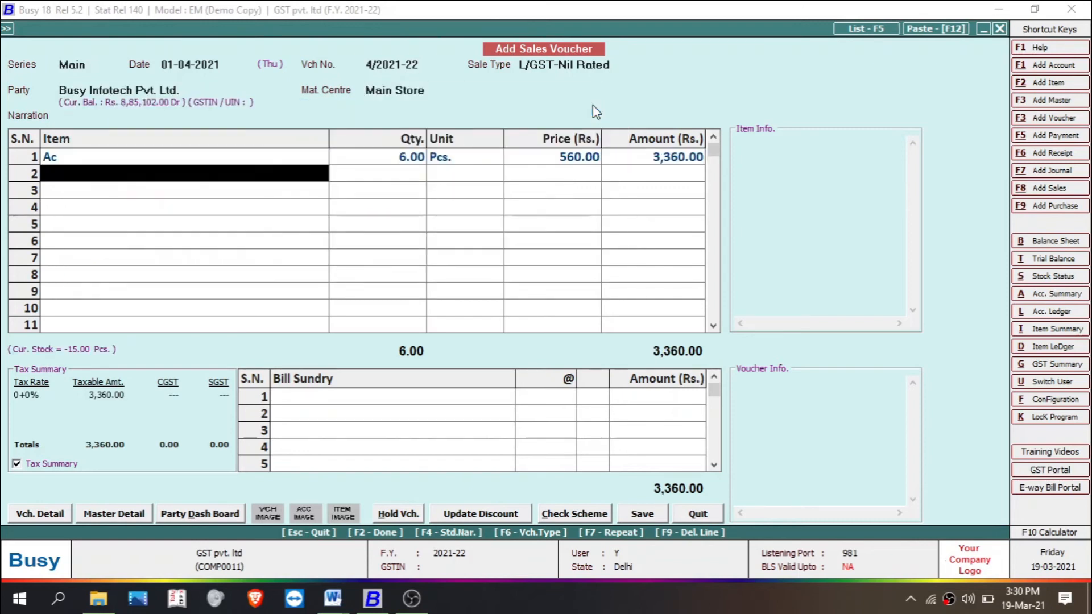
Step: Add Mobile with quantity 5 as the second item, allowing negative stock, and finish the item list
{"action": "type", "text": "m"}
{"action": "key", "text": "Return"}
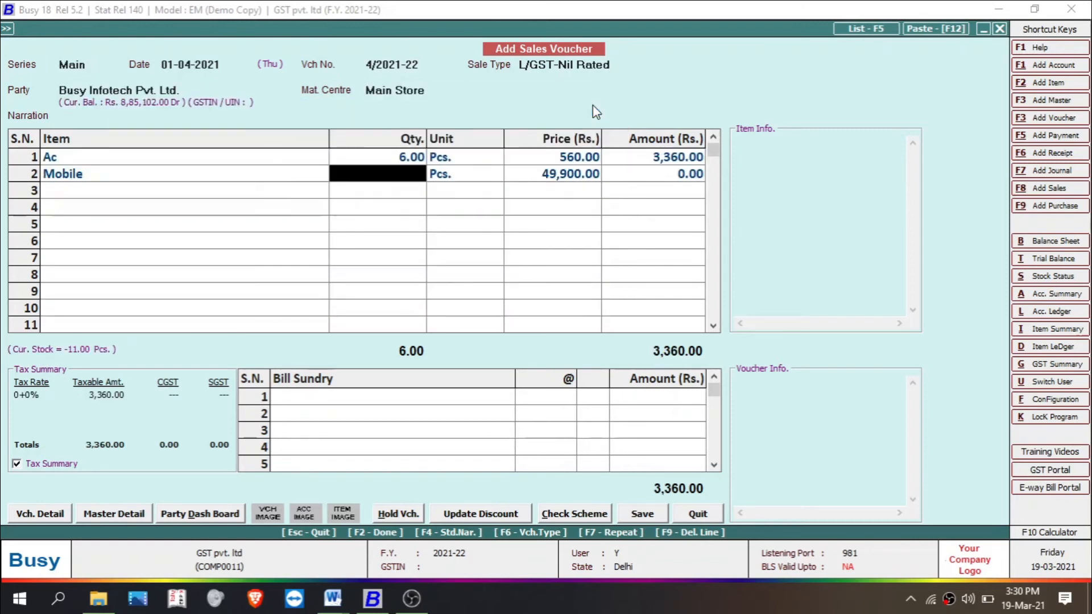
{"action": "type", "text": "5"}
{"action": "key", "text": "Return"}
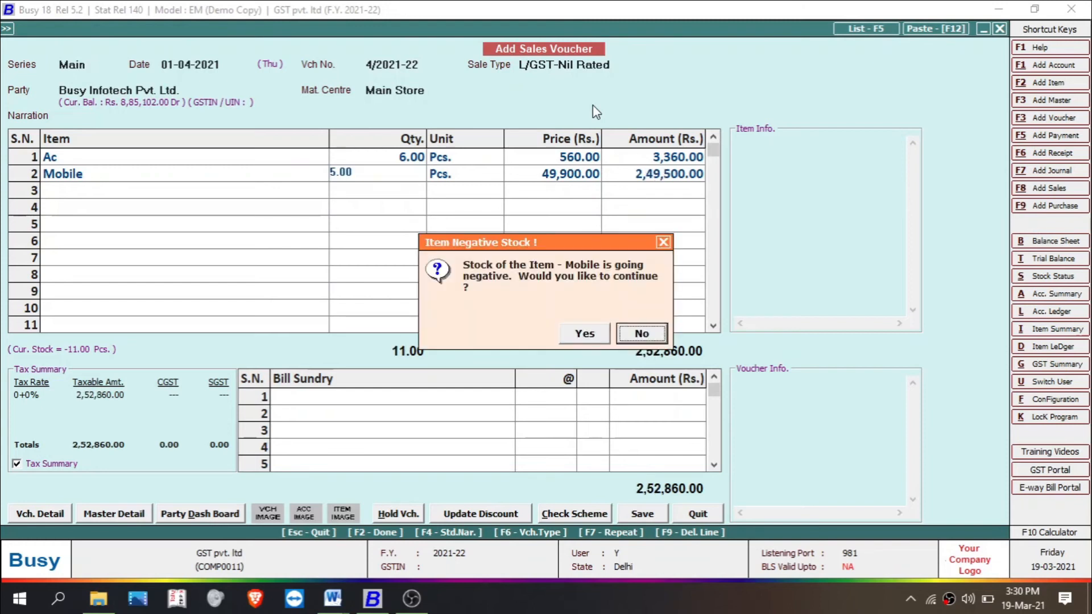
{"action": "key", "text": "y"}
{"action": "key", "text": "Return"}
{"action": "key", "text": "Return"}
{"action": "key", "text": "Return"}
{"action": "key", "text": "Return"}
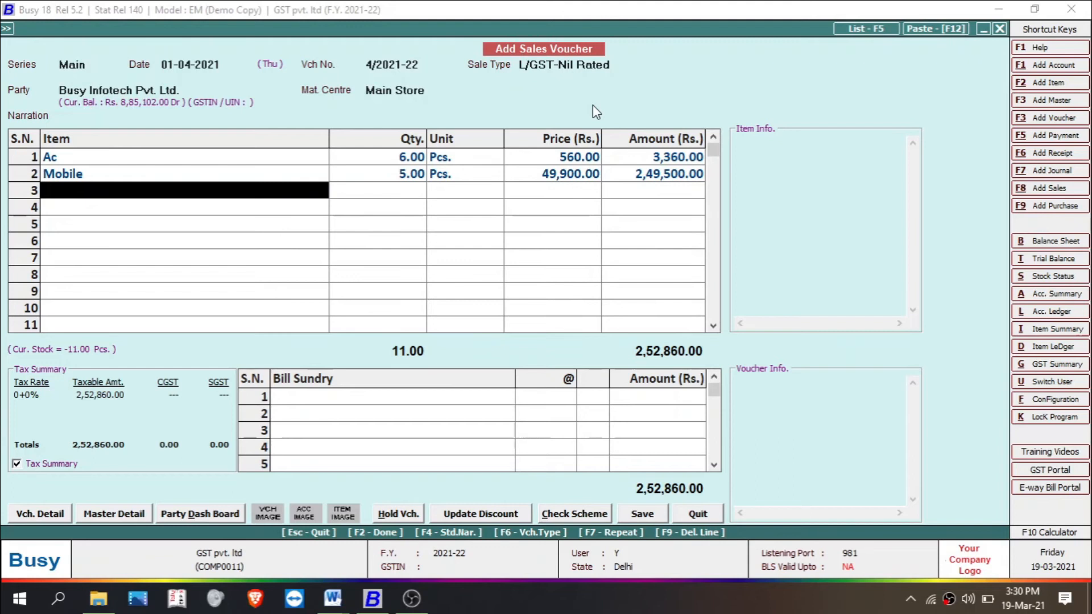
{"action": "key", "text": "Return"}
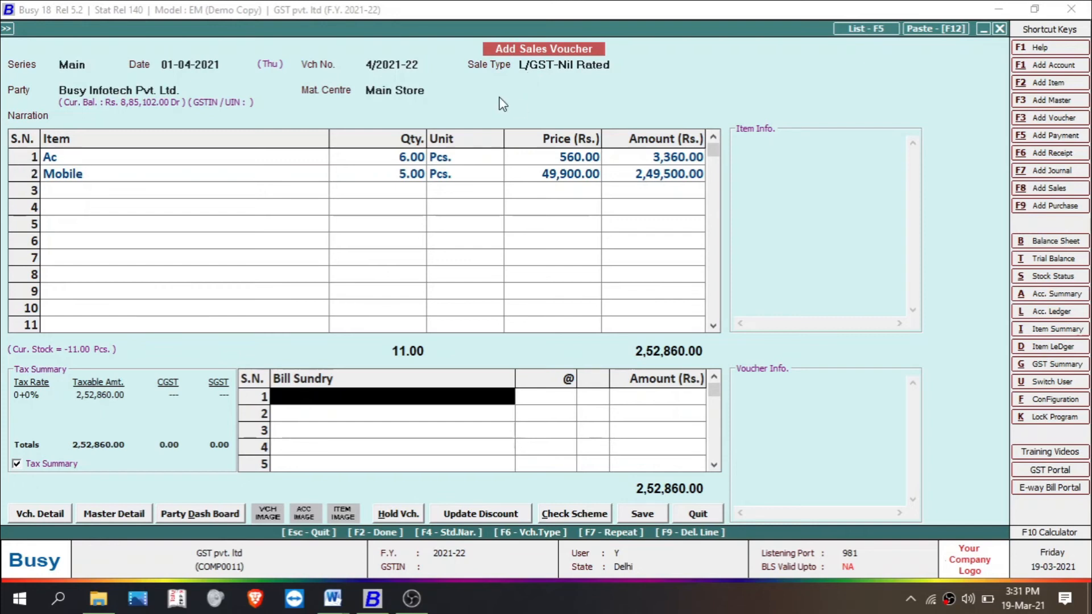
Step: Save the L/GST-Nil Rated voucher, preview its invoice in the STANDARD format, and close the preview after checking it
{"action": "left_click", "coordinate": [642, 513]}
{"action": "left_click", "coordinate": [587, 333]}
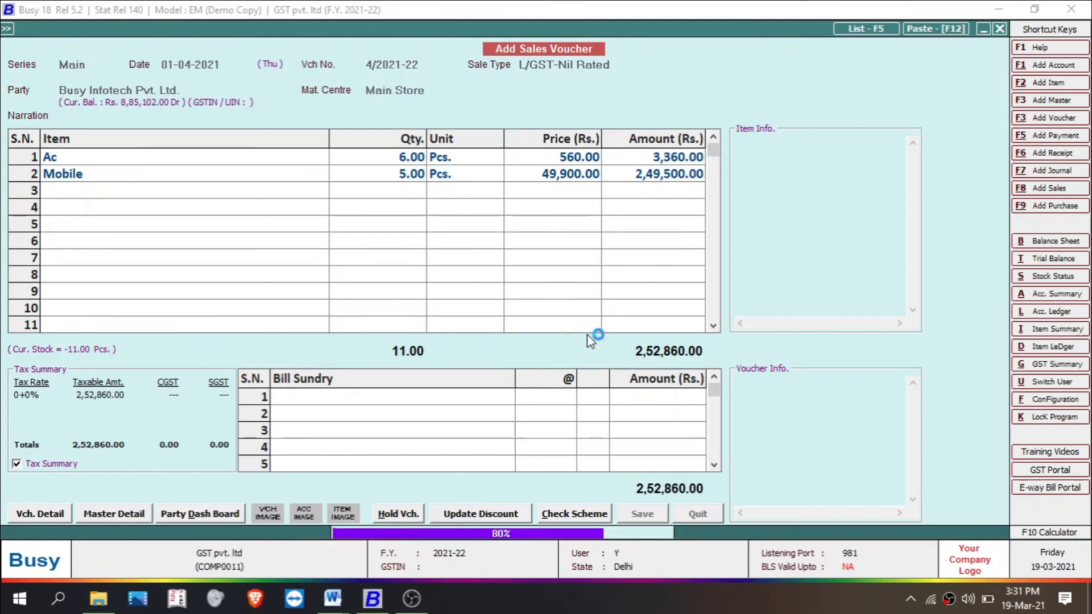
{"action": "left_click", "coordinate": [587, 333]}
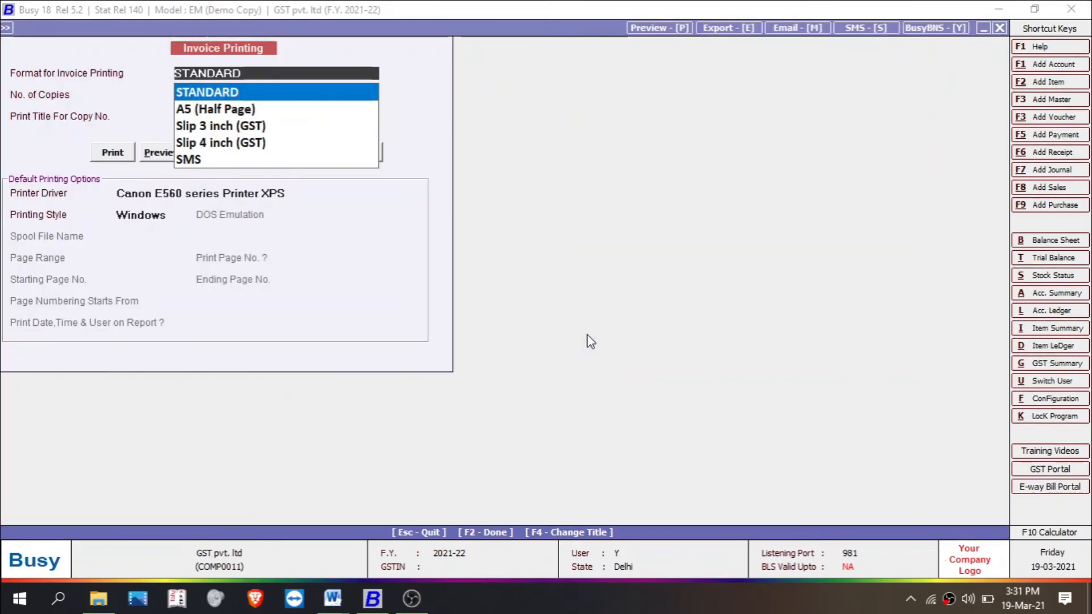
{"action": "left_click", "coordinate": [162, 151]}
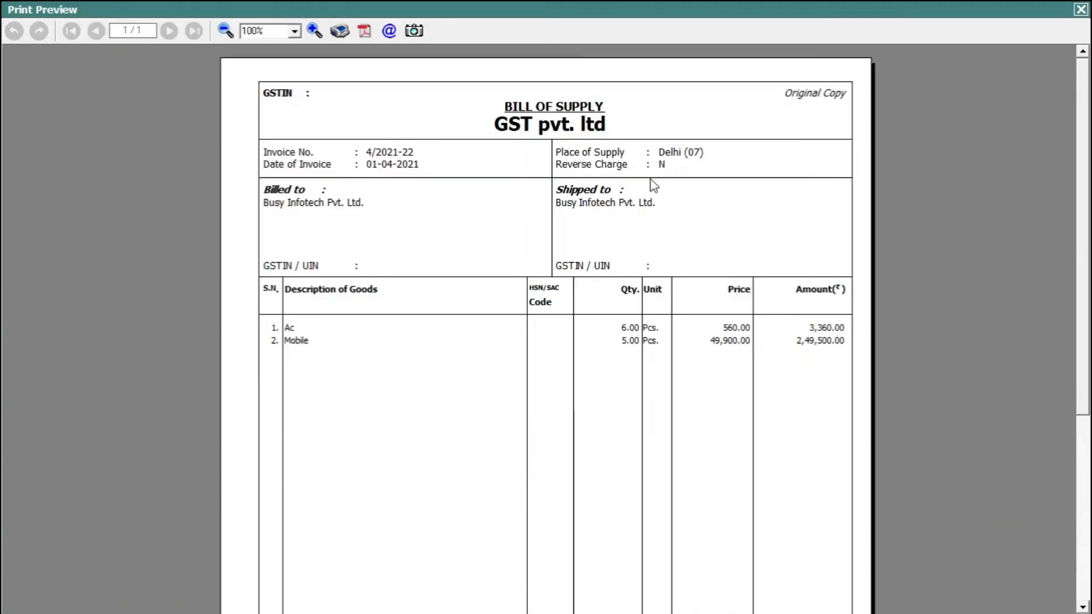
{"action": "mouse_move", "coordinate": [1082, 191]}
{"action": "left_mouse_down"}
{"action": "mouse_move", "coordinate": [1082, 361]}
{"action": "mouse_move", "coordinate": [1085, 231]}
{"action": "left_mouse_up"}
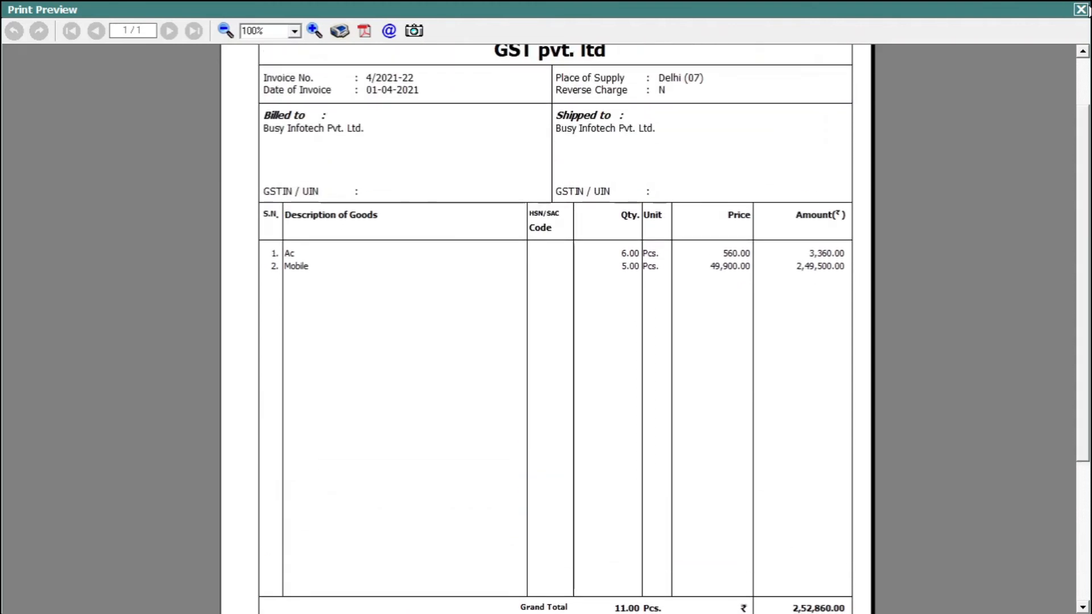
{"action": "left_click", "coordinate": [1081, 9]}
Step: Start a new sales voucher with sale type L/GST-TaxIncl. and Busy Infotech Pvt. Ltd. as the party
{"action": "key", "text": "Return"}
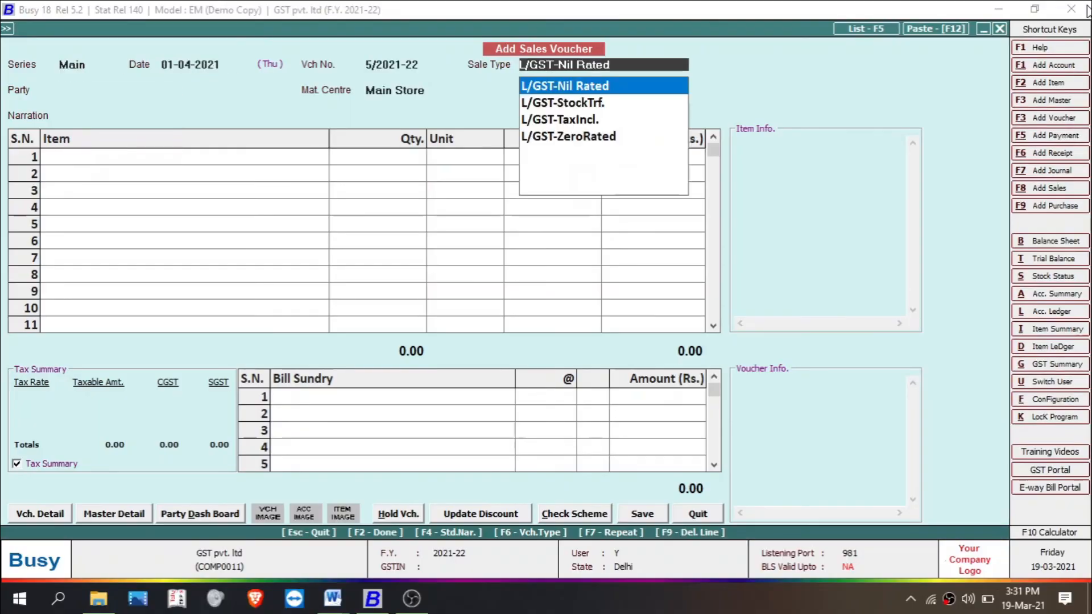
{"action": "key", "text": "Down"}
{"action": "key", "text": "Down"}
{"action": "key", "text": "Down"}
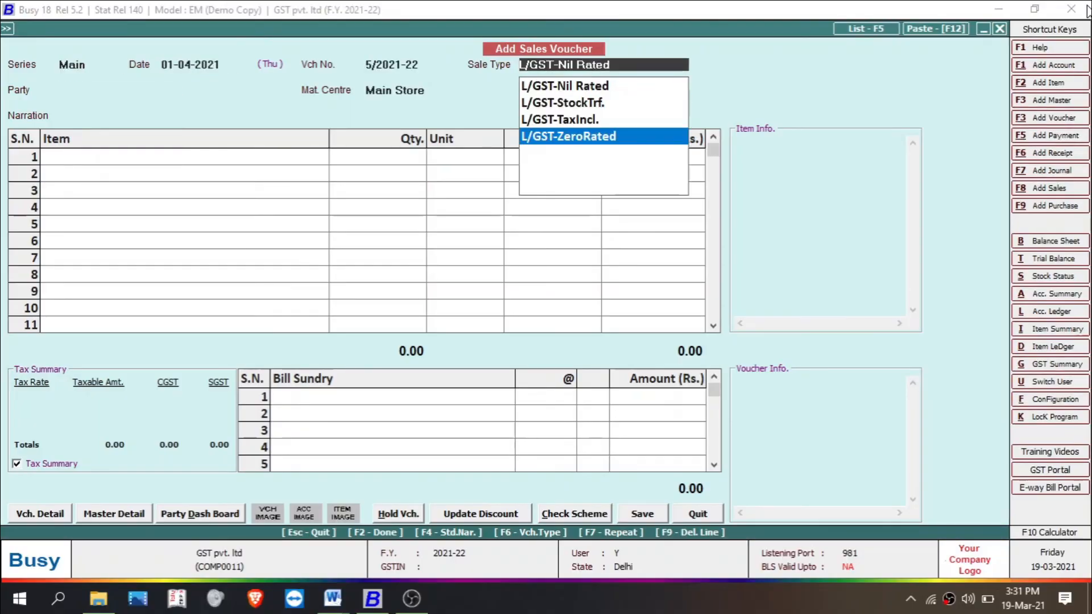
{"action": "key", "text": "Up"}
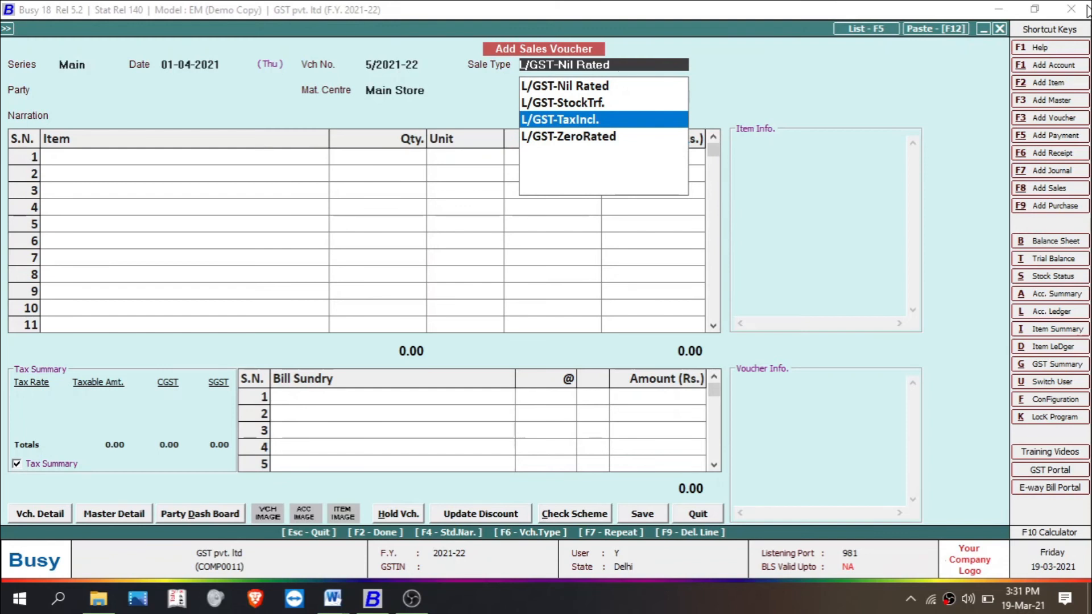
{"action": "key", "text": "Return"}
{"action": "key", "text": "space"}
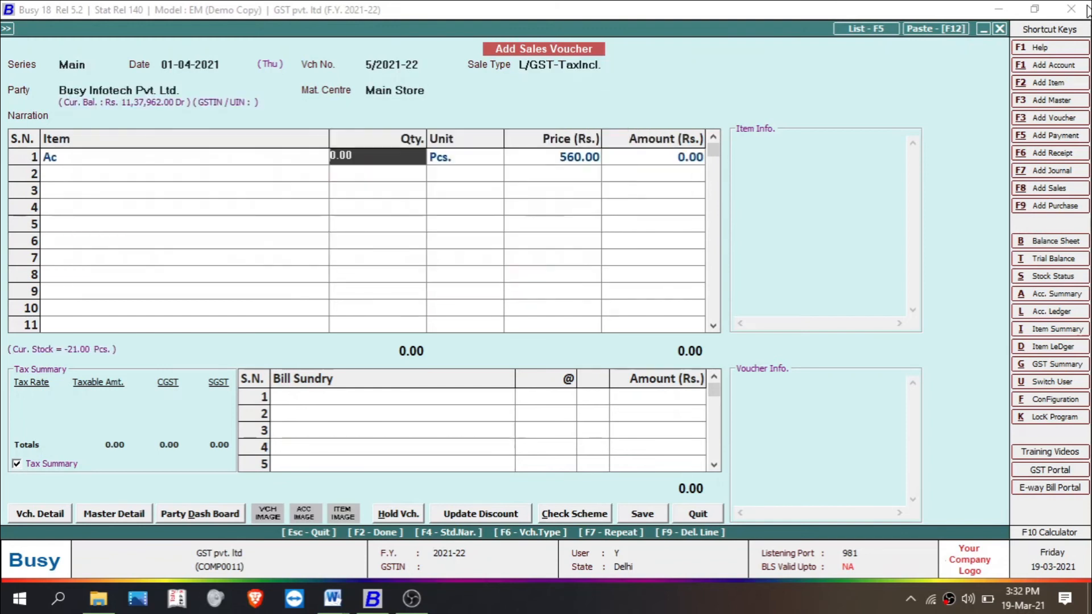
Step: Add Ac and Mobile with quantity 3 each, allowing negative stock and accepting their item-wise tax information
{"action": "type", "text": "3"}
{"action": "key", "text": "Return"}
{"action": "key", "text": "y"}
{"action": "key", "text": "Return"}
{"action": "key", "text": "Return"}
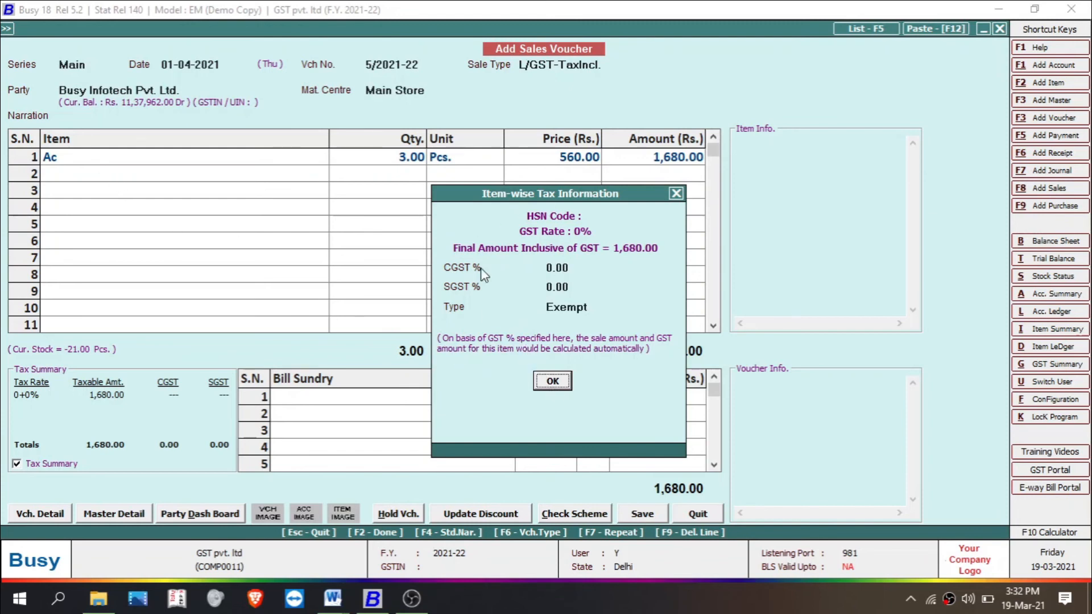
{"action": "left_click", "coordinate": [562, 383]}
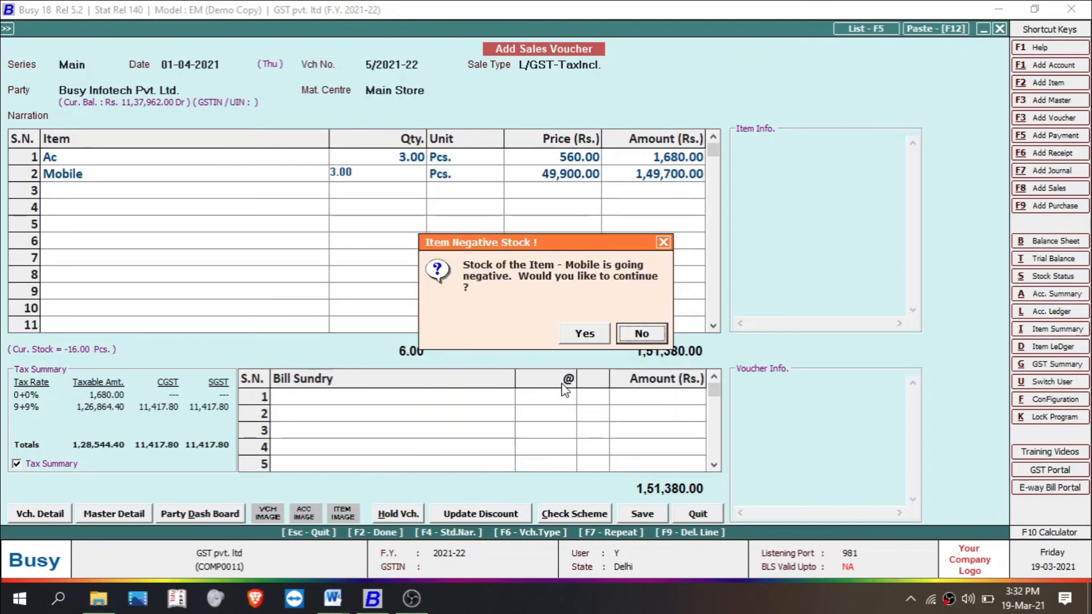
{"action": "key", "text": "Return"}
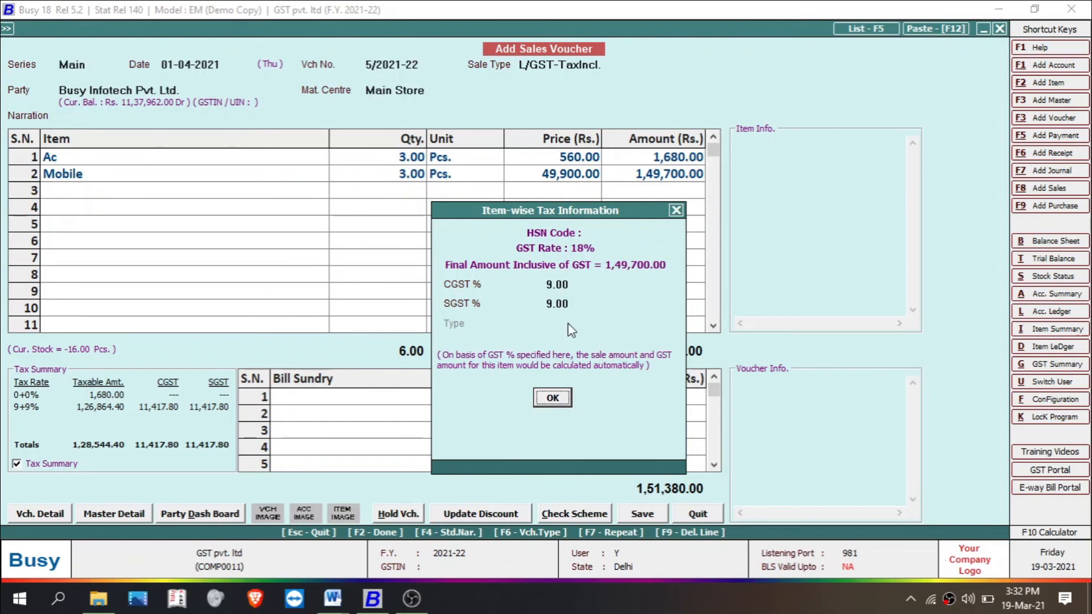
{"action": "left_click", "coordinate": [551, 398]}
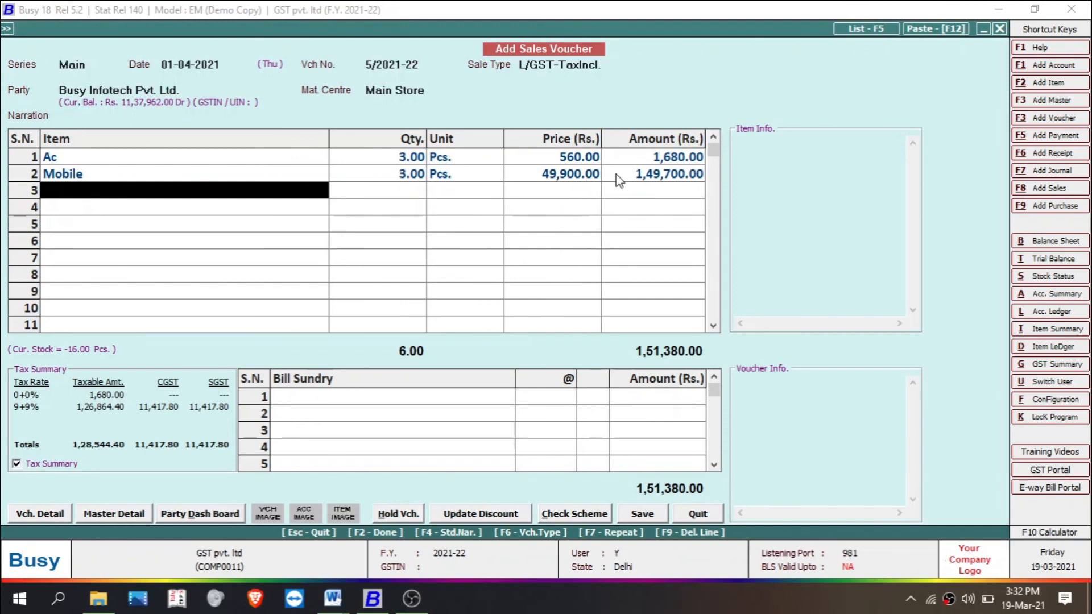
Step: Add Tv with quantity 2 as the third item, allowing negative stock, accept its tax information, and finish the item list
{"action": "type", "text": "Tv"}
{"action": "key", "text": "Return"}
{"action": "type", "text": "2"}
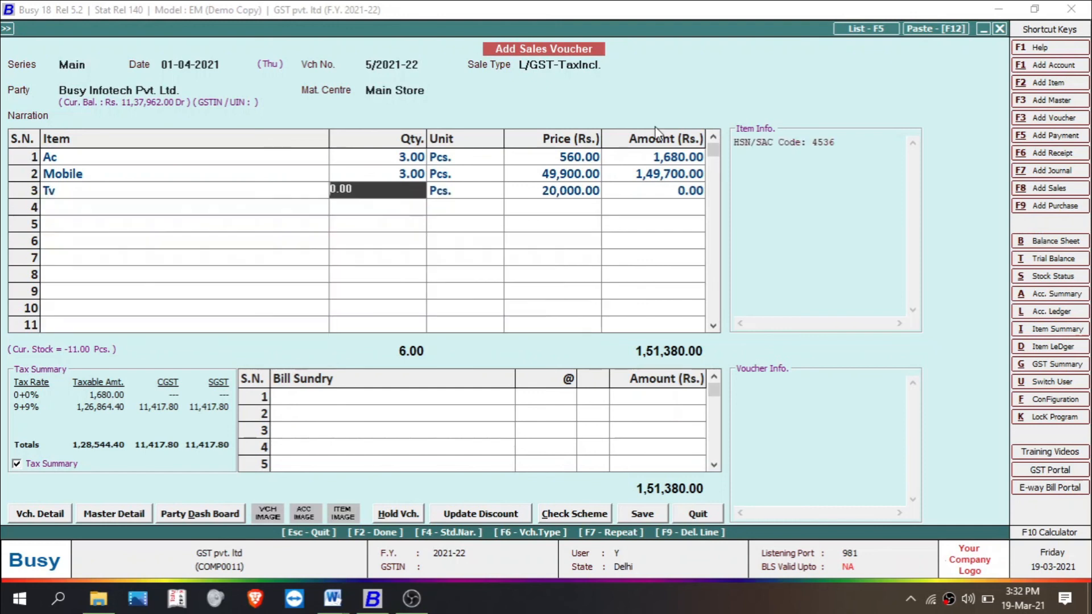
{"action": "key", "text": "Return"}
{"action": "key", "text": "y"}
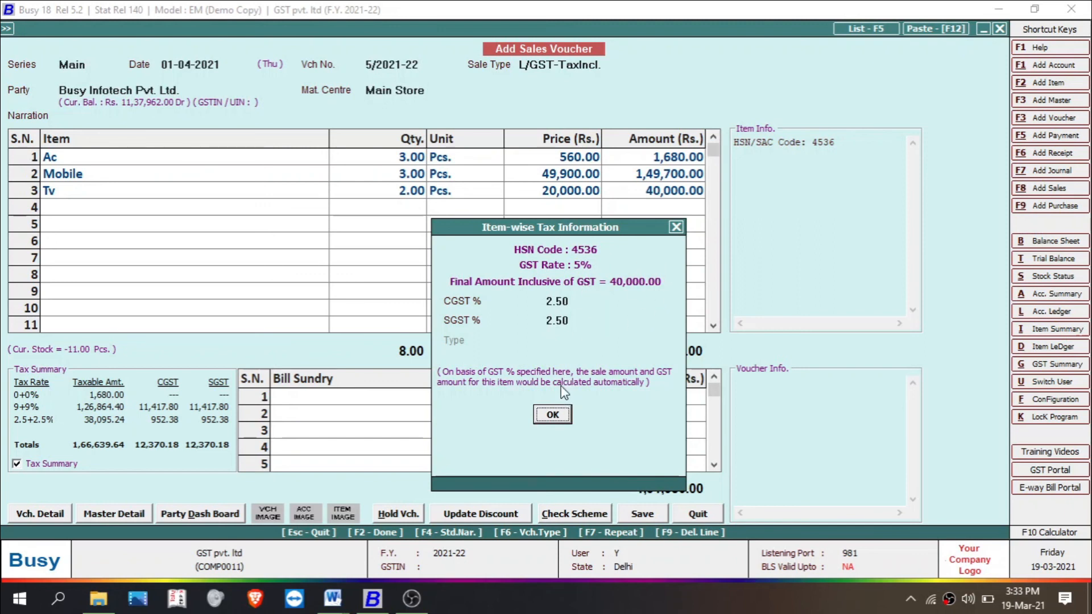
{"action": "left_click", "coordinate": [561, 416]}
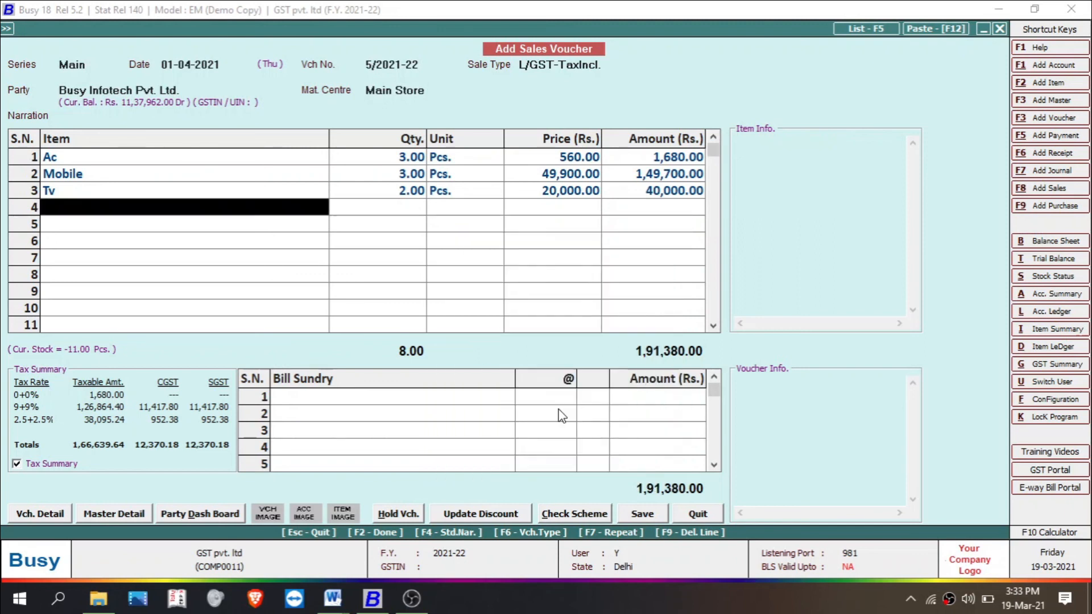
{"action": "key", "text": "Return"}
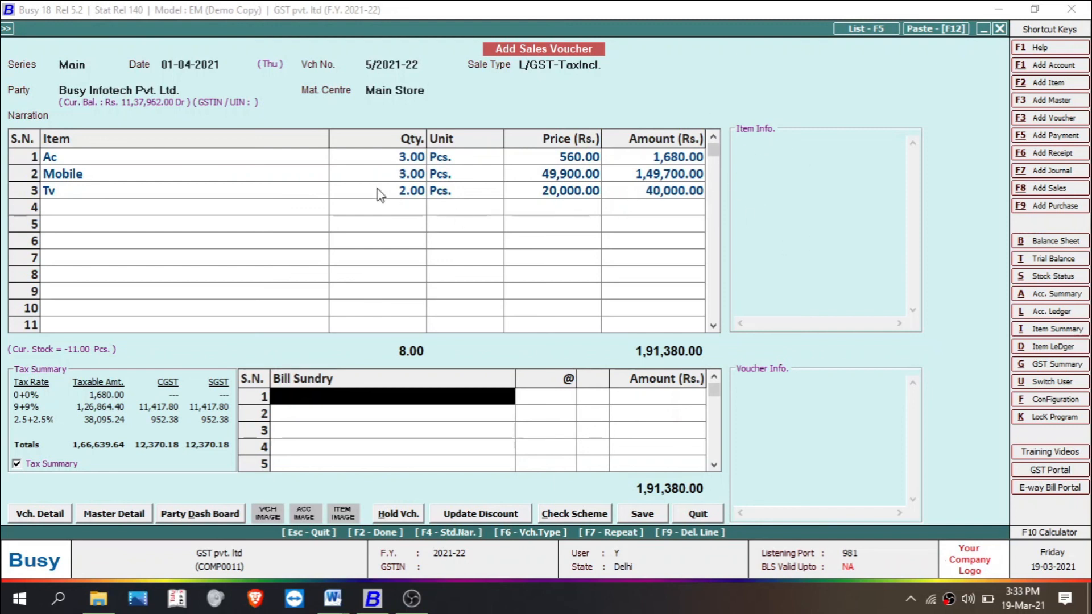
Step: Save the L/GST-TaxIncl. voucher, preview its STANDARD invoice down to the tax summary, and close the preview
{"action": "left_click", "coordinate": [453, 191]}
{"action": "key", "text": "F2"}
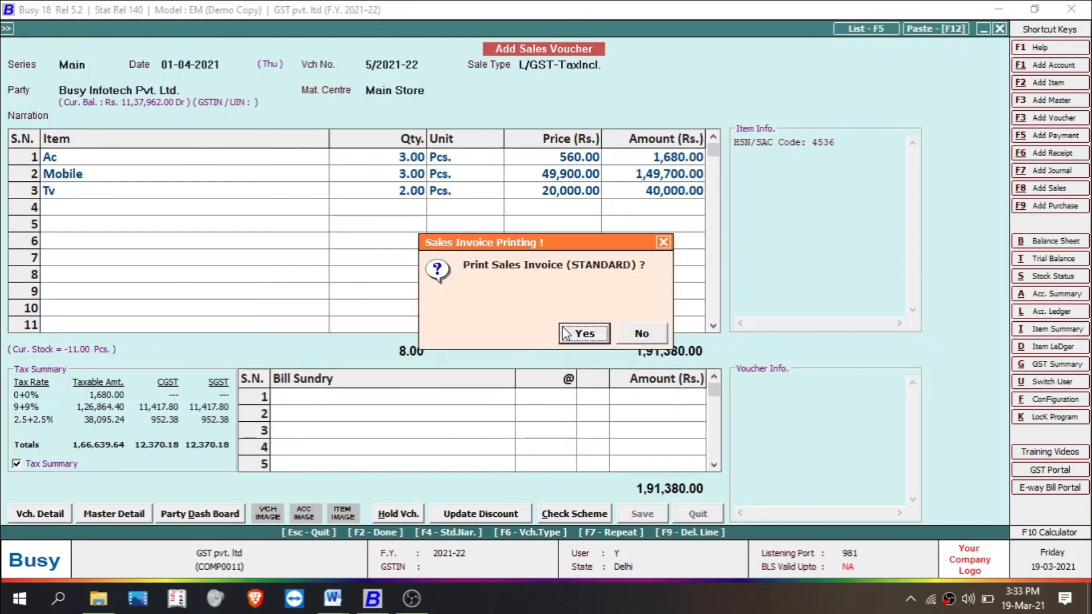
{"action": "left_click", "coordinate": [575, 333]}
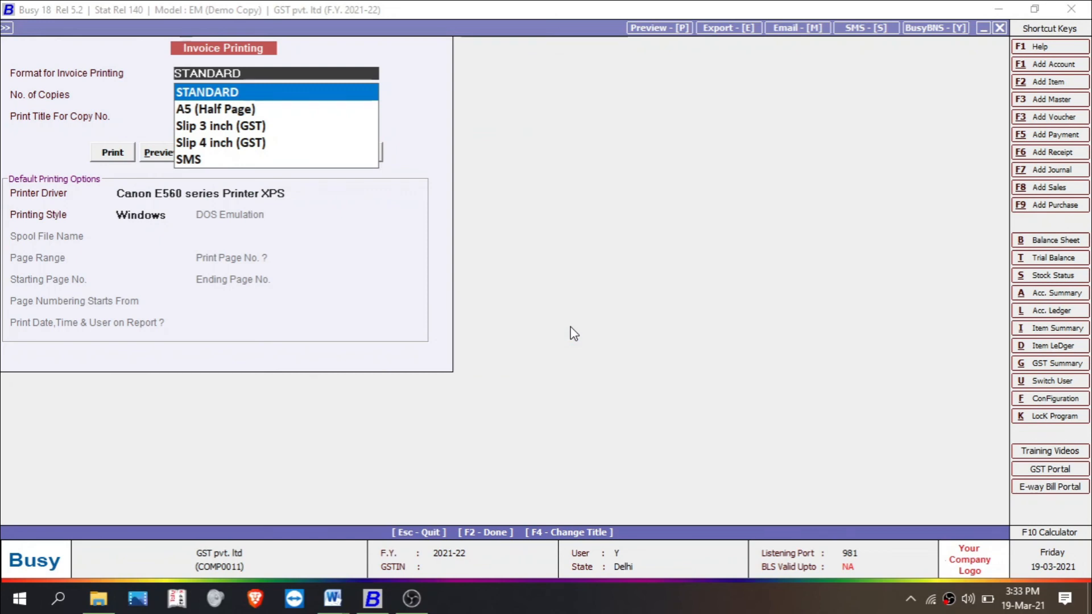
{"action": "key", "text": "alt+p"}
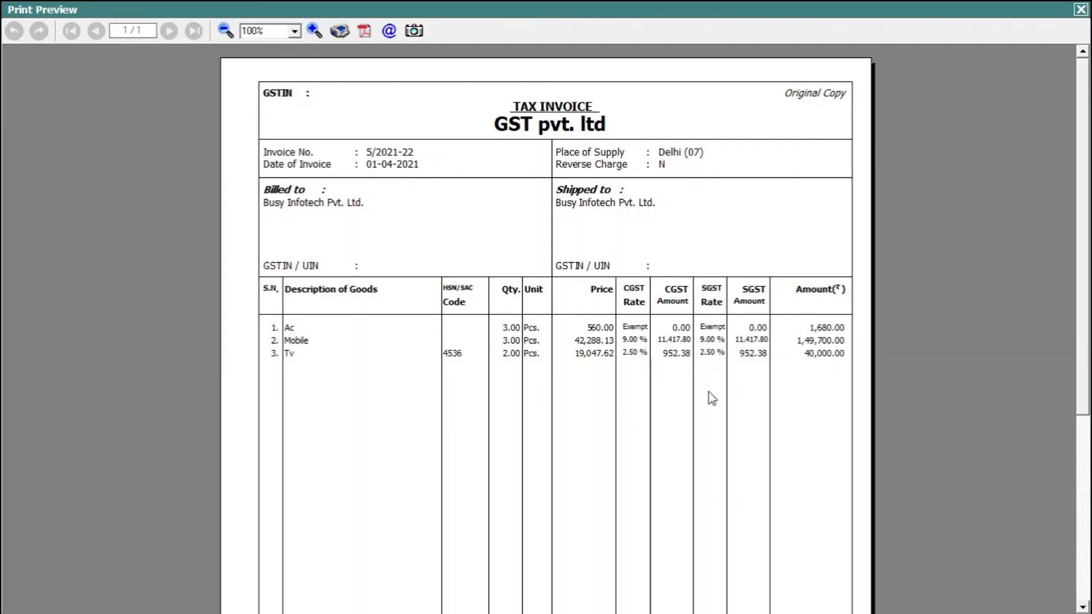
{"action": "scroll", "coordinate": [546, 329], "scroll_direction": "down", "scroll_amount": 6}
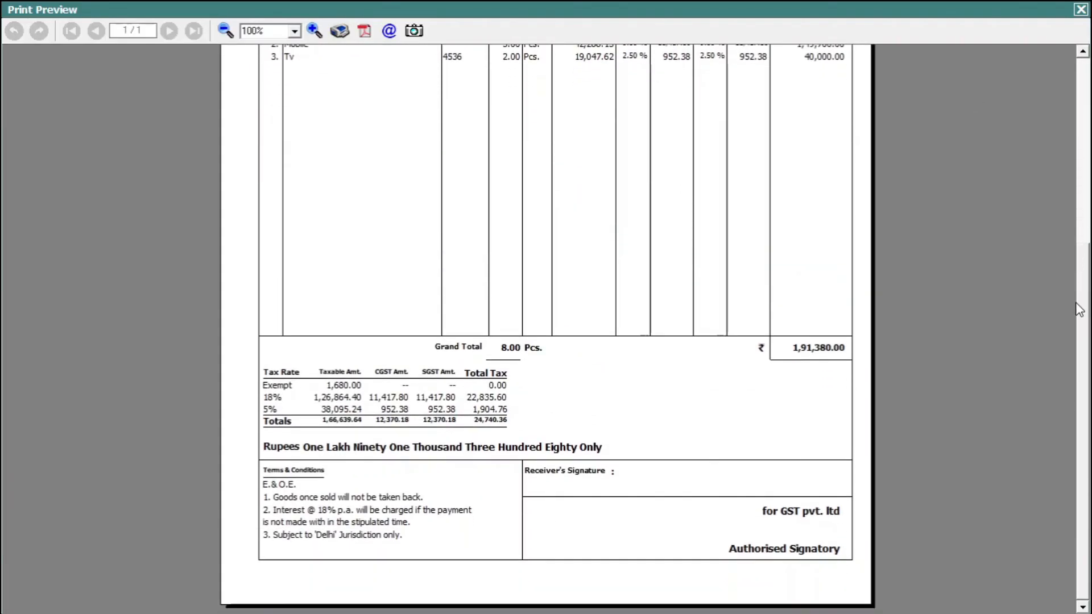
{"action": "scroll", "coordinate": [546, 330], "scroll_direction": "up", "scroll_amount": 6}
{"action": "left_click", "coordinate": [1081, 9]}
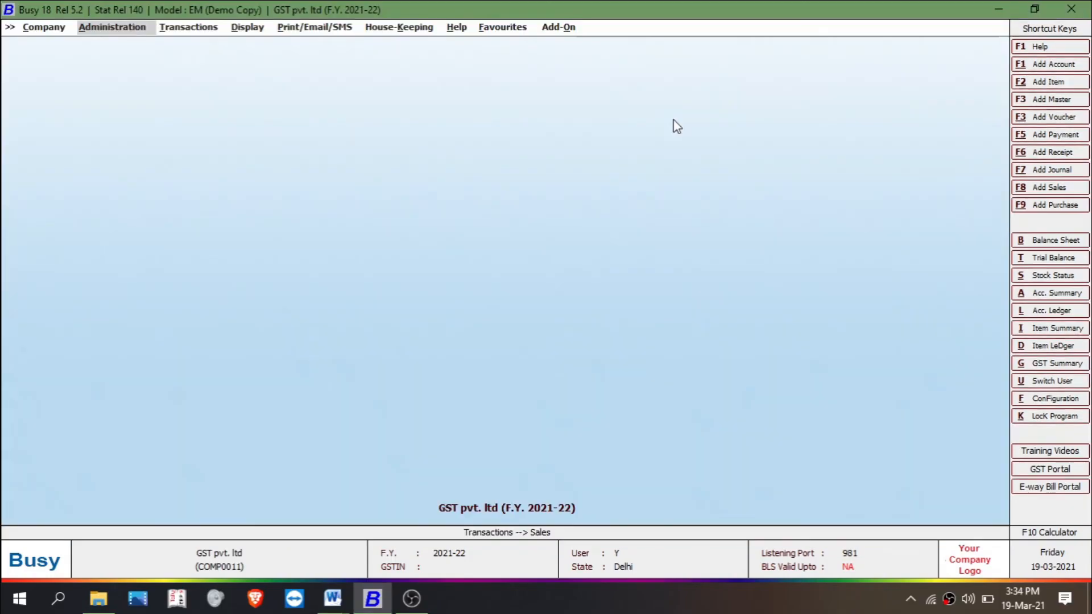
{"action": "key", "text": "Right"}
{"action": "key", "text": "Return"}
{"action": "key", "text": "Return"}
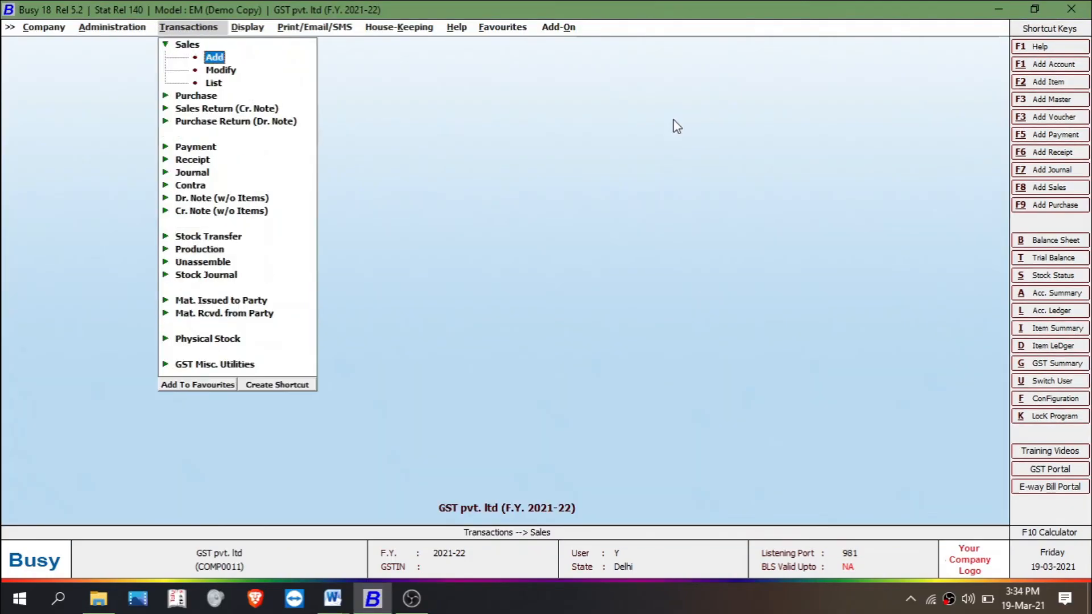
{"action": "key", "text": "Return"}
{"action": "key", "text": "Return"}
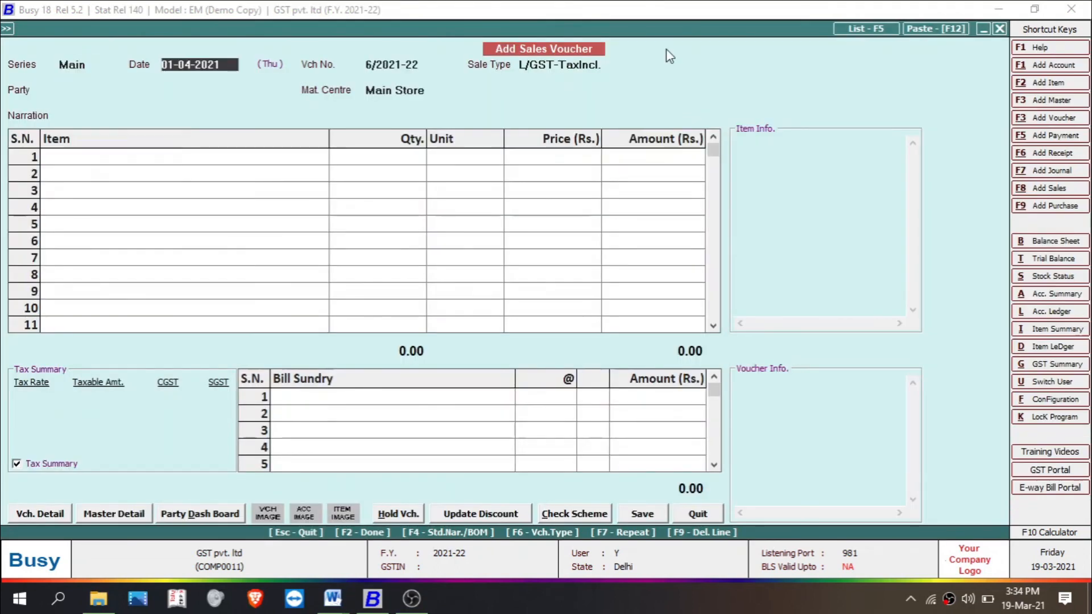
{"action": "key", "text": "Return"}
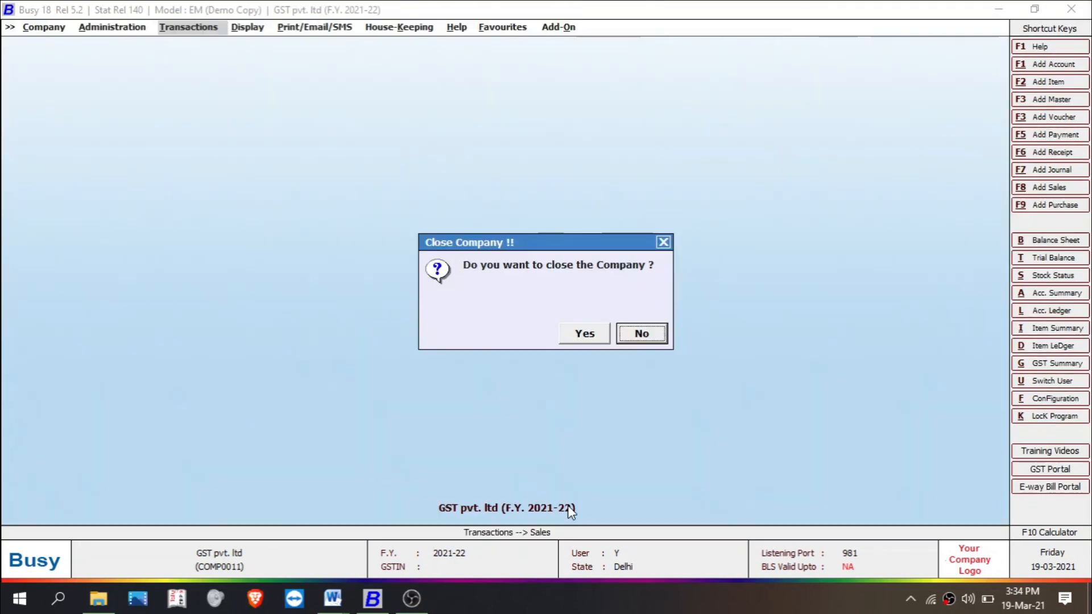